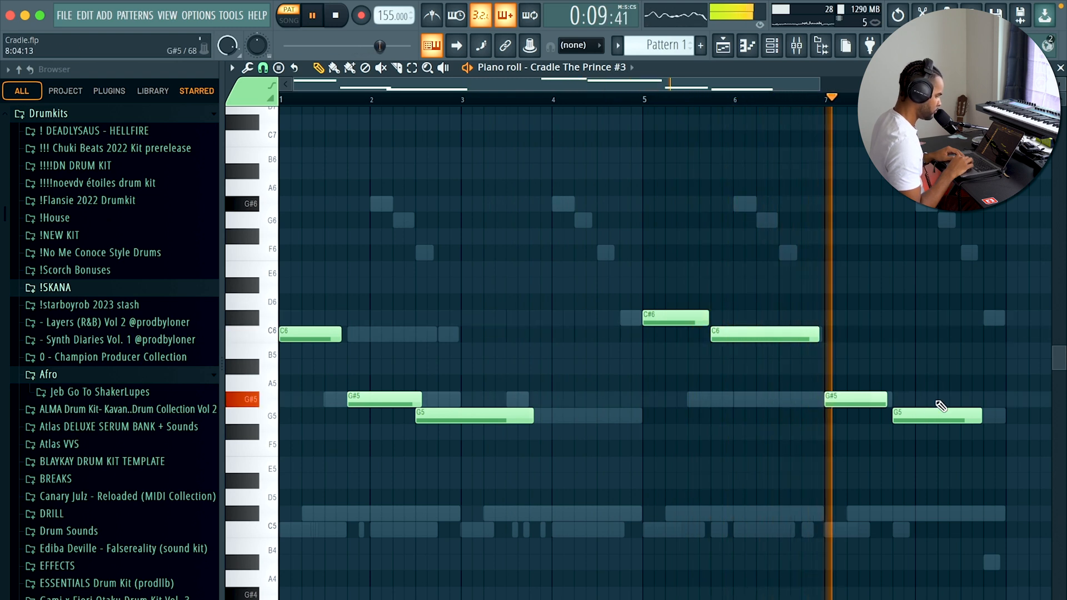
- Reverse the consolidated Cradle The Prince audio clip on Track 2
{"action": "left_click", "coordinate": [781, 50]}
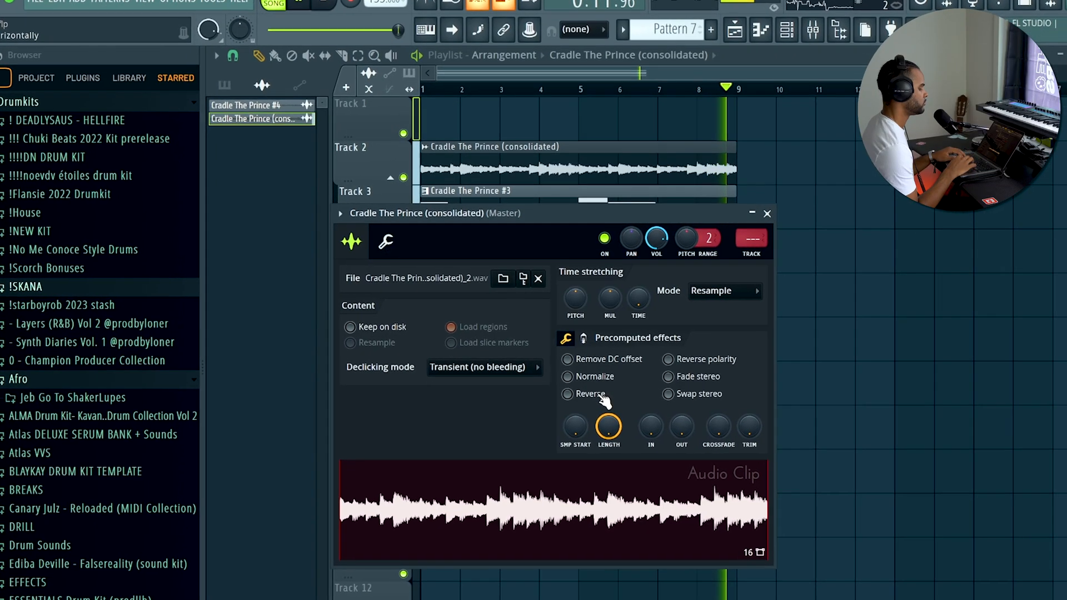
{"action": "left_click", "coordinate": [602, 396]}
{"action": "right_click", "coordinate": [888, 279]}
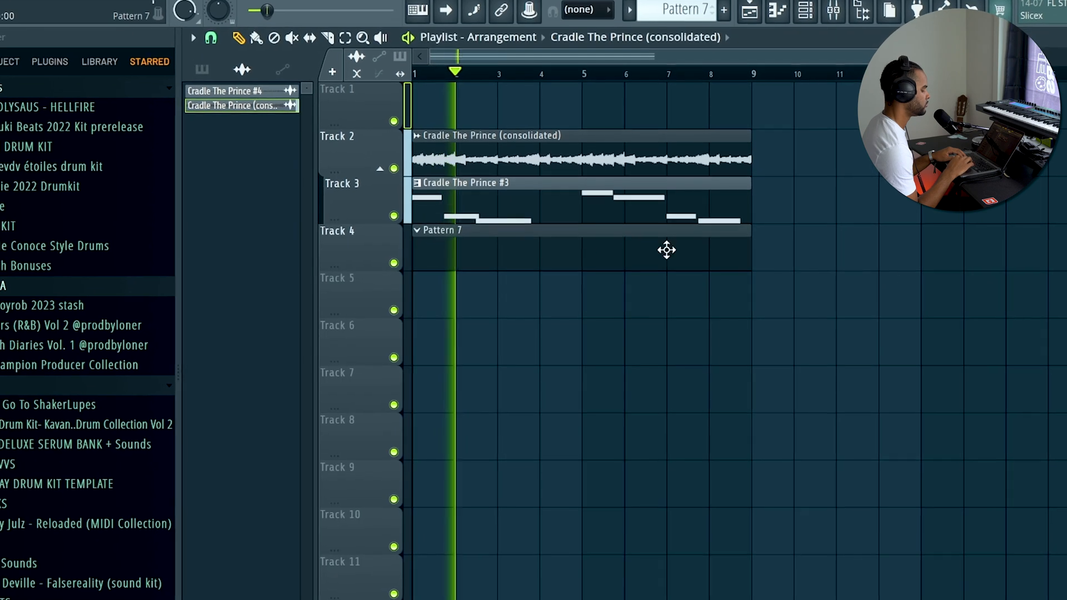
- Route the reversed Cradle The Prince clip to mixer insert 6 and load HalfTime in effect slot 4
{"action": "key", "text": "F9"}
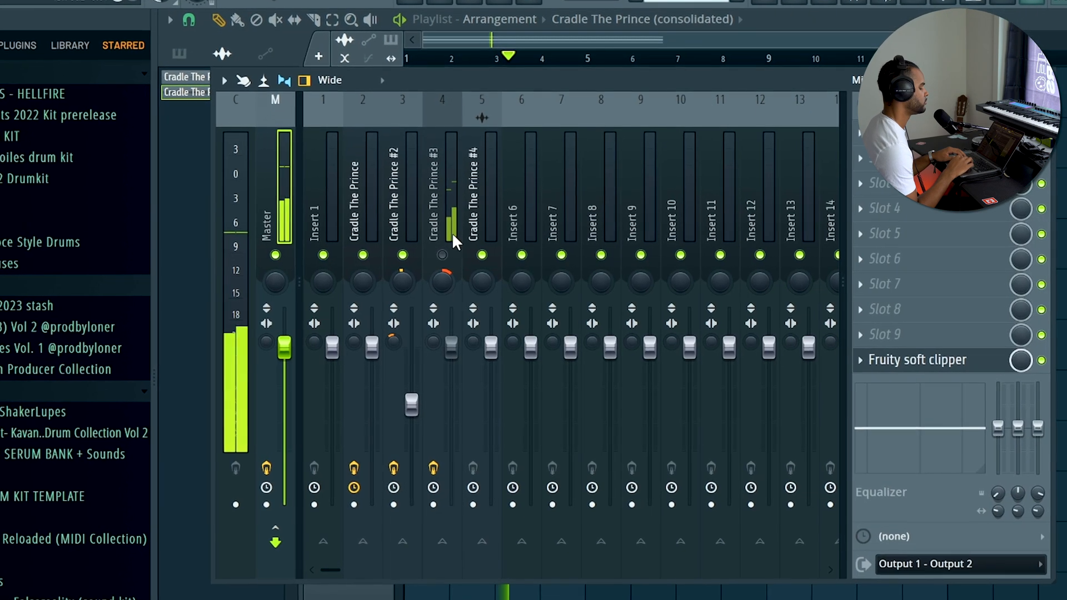
{"action": "left_click", "coordinate": [453, 233]}
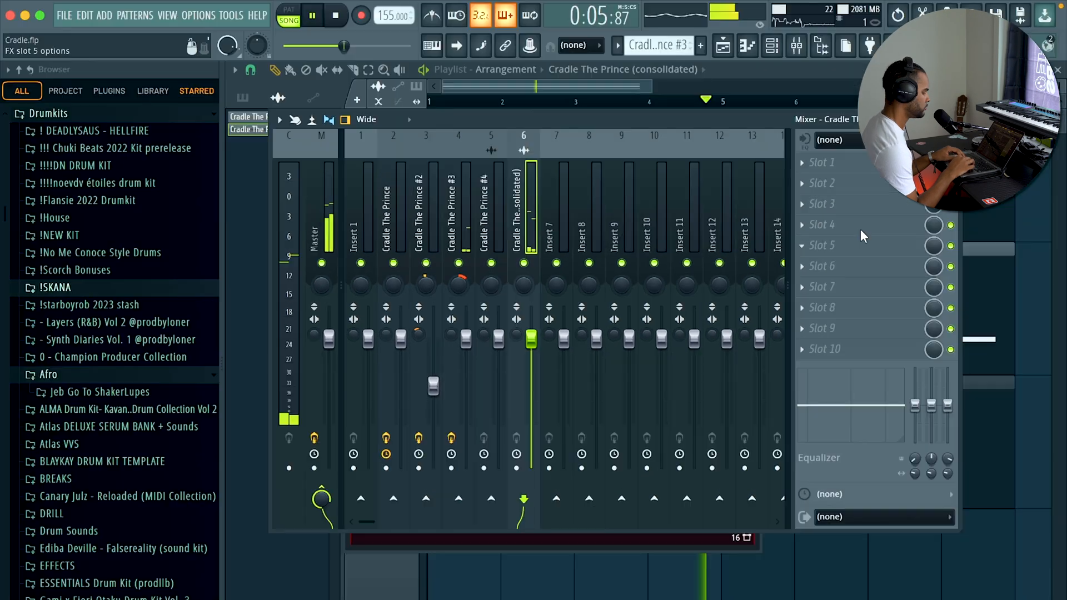
{"action": "left_click", "coordinate": [859, 227]}
{"action": "mouse_move", "coordinate": [853, 243]}
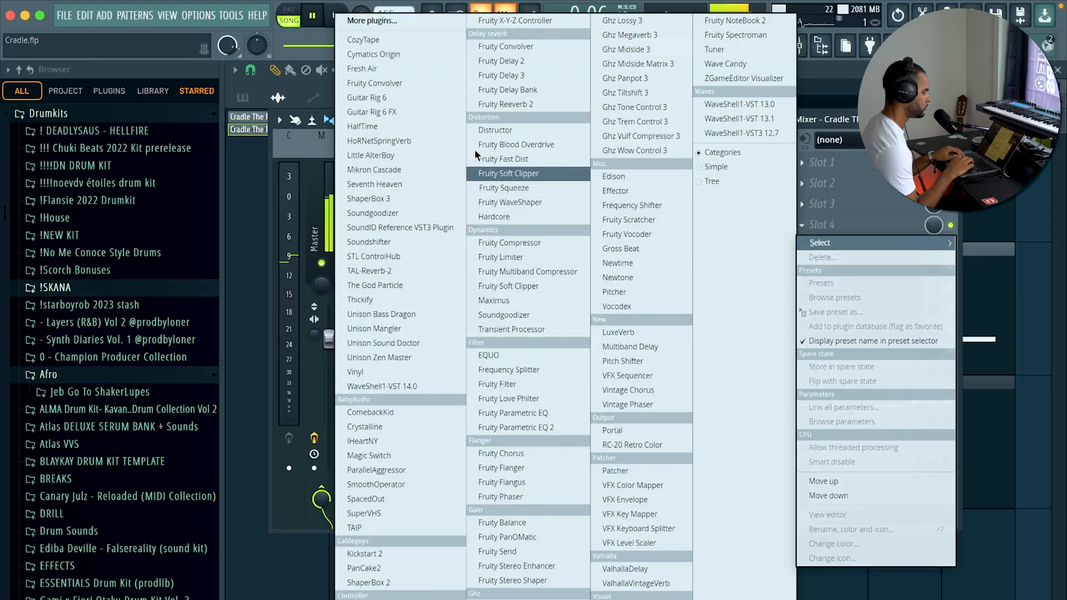
{"action": "left_click", "coordinate": [377, 127]}
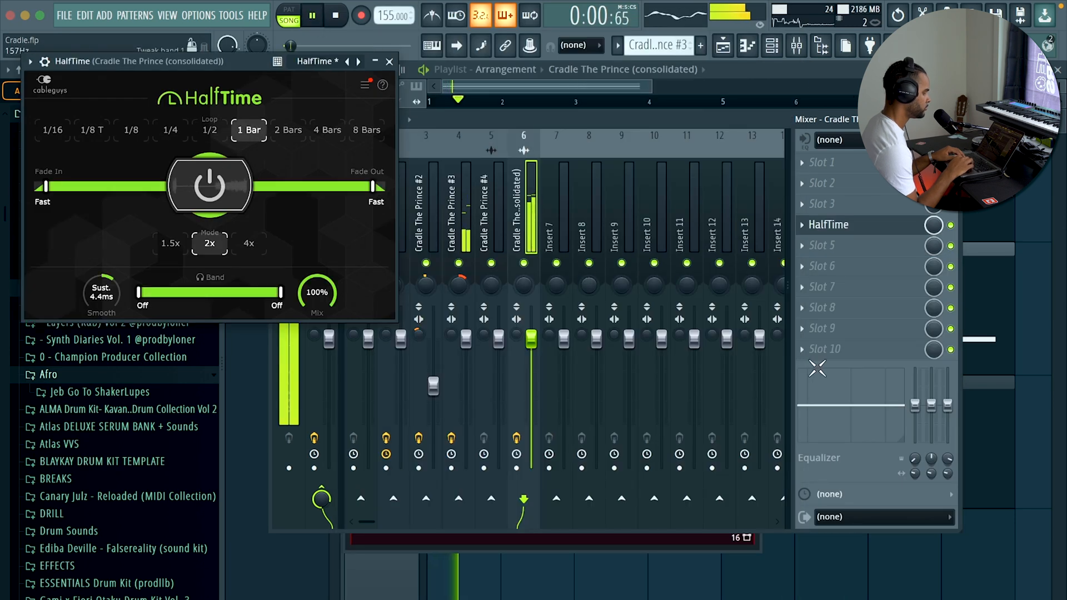
- Return to the playlist and mute the Cradle The Prince #3 track
{"action": "left_click", "coordinate": [1049, 344]}
{"action": "left_click", "coordinate": [412, 369]}
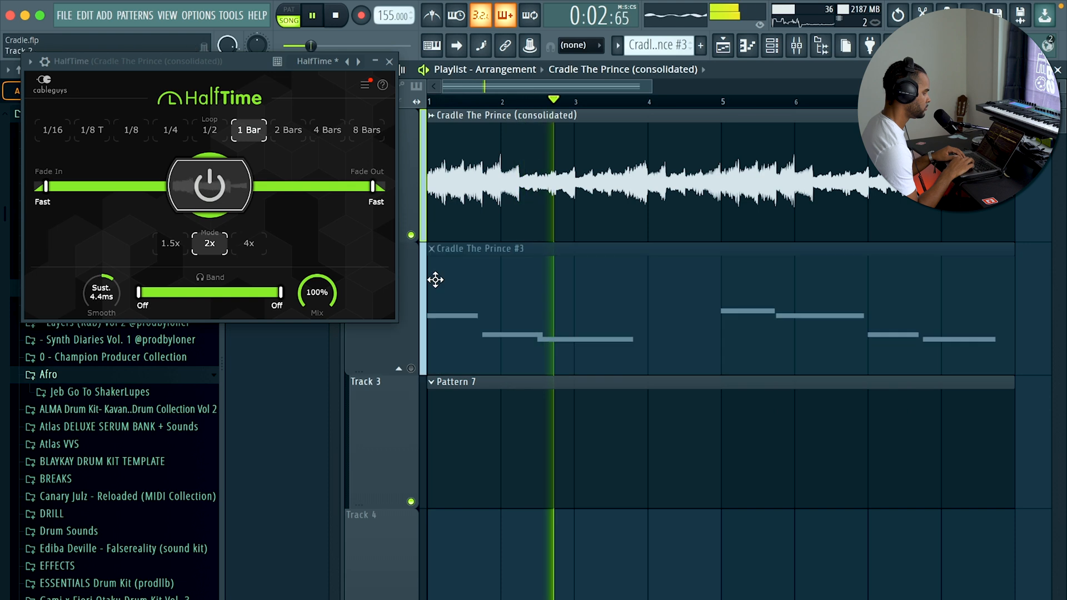
- Raise the consolidated clip's time-stretching pitch and change its stretch mode in the clip's channel settings
{"action": "double_click", "coordinate": [482, 144]}
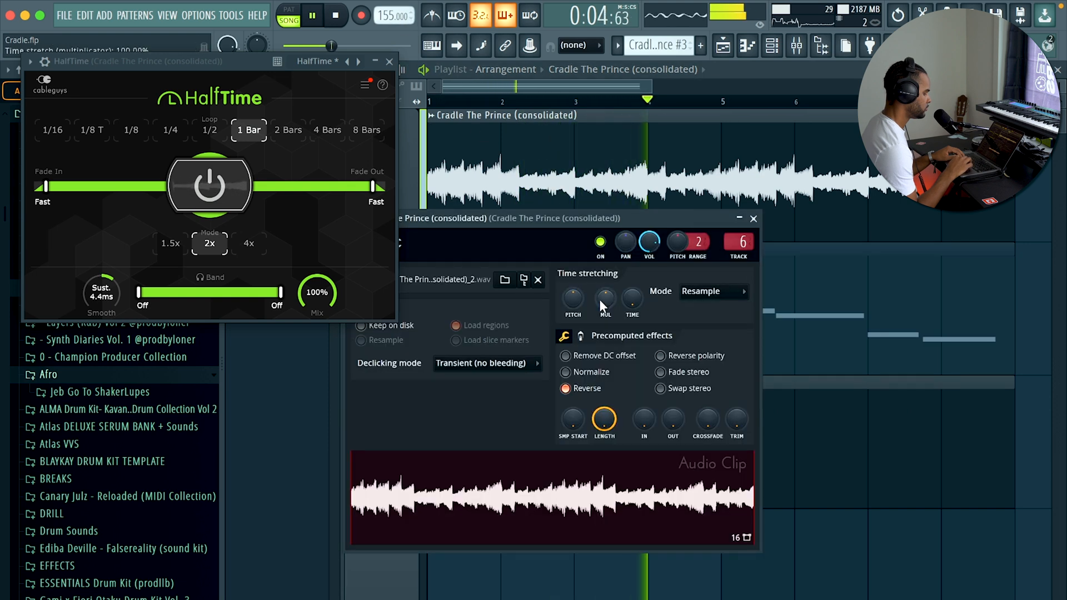
{"action": "key", "text": "space"}
{"action": "key", "text": "space"}
{"action": "left_click", "coordinate": [390, 62]}
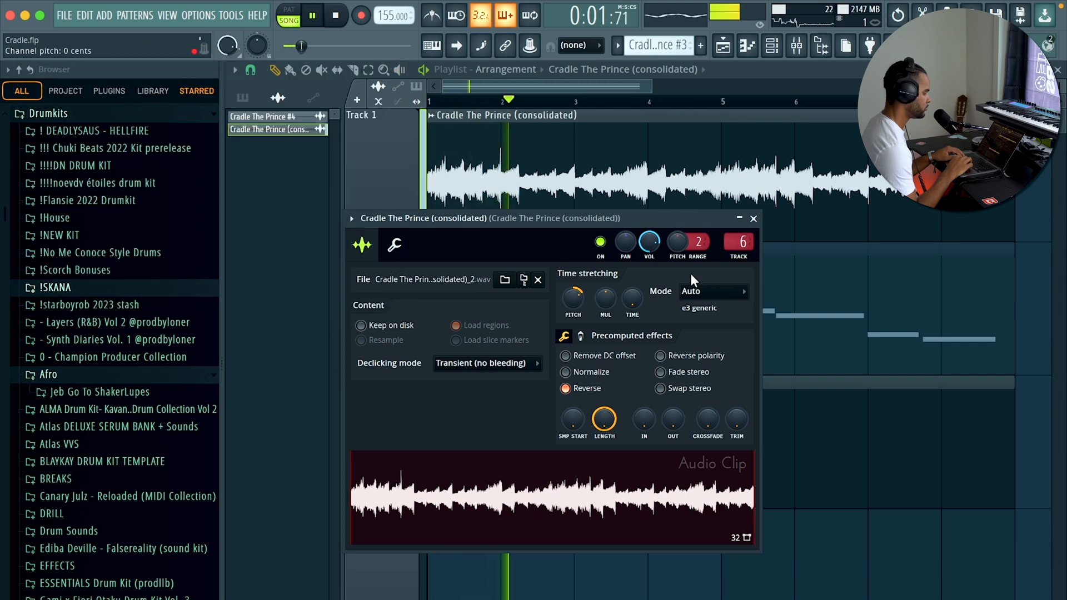
{"action": "left_click", "coordinate": [700, 291]}
{"action": "left_click", "coordinate": [703, 334]}
{"action": "key", "text": "Escape"}
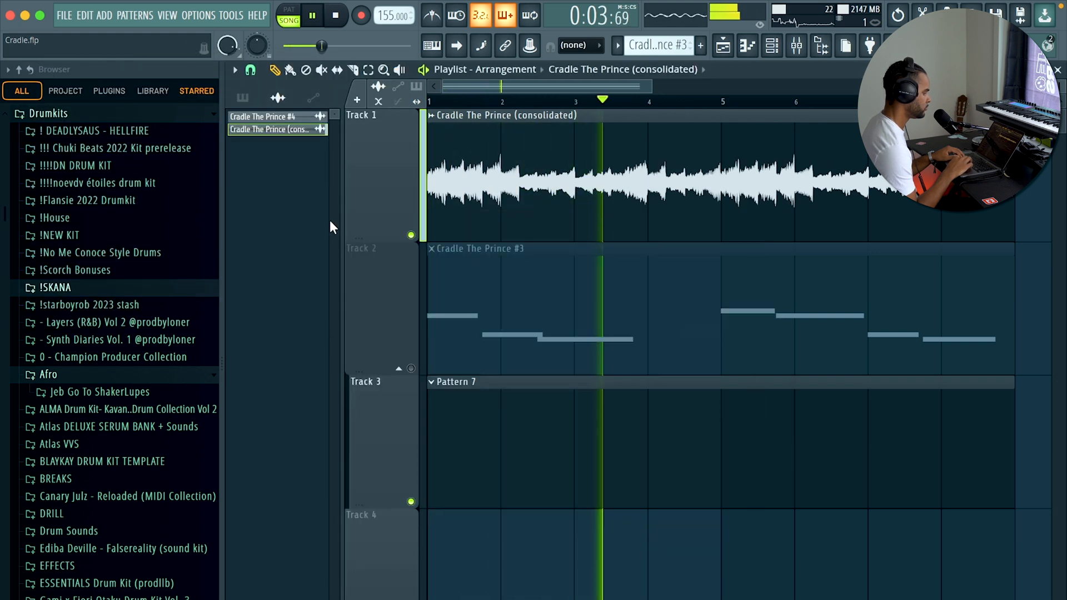
- Set the project tempo to 164 BPM and place the Accent - Doja (85 Fm) sample at the start of Track 4
{"action": "left_click_drag", "start_coordinate": [386, 16], "coordinate": [385, 10]}
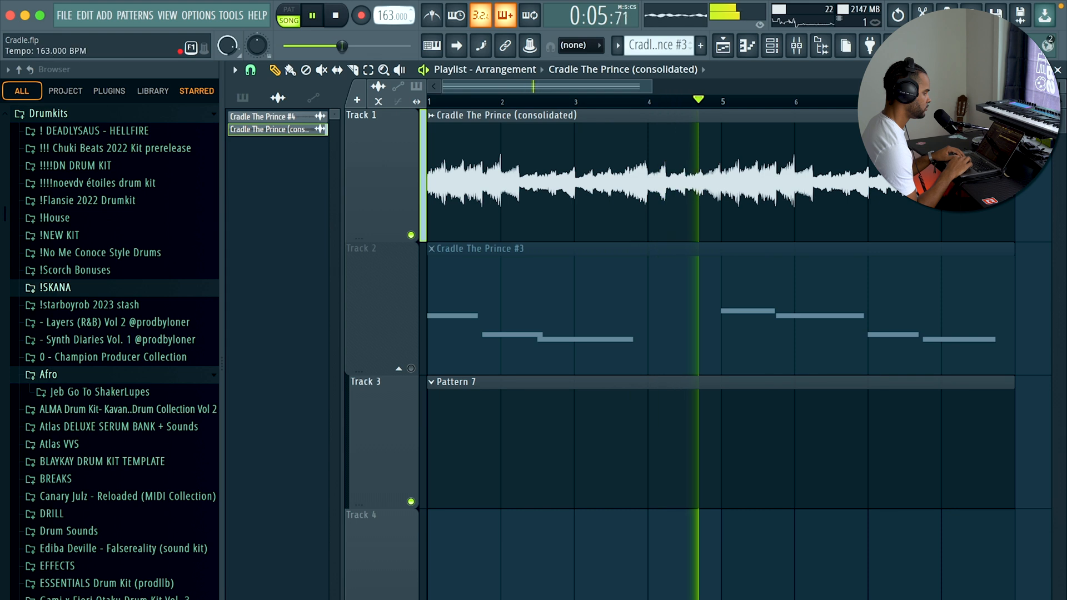
{"action": "double_click", "coordinate": [626, 215]}
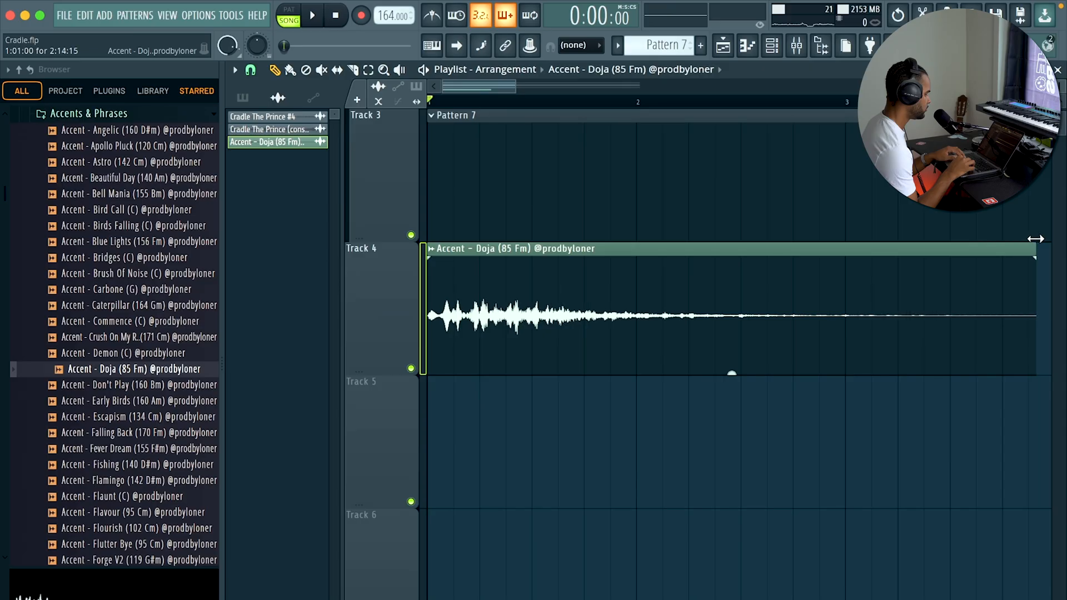
- Add ValhallaVintageVerb to the Accent - Doja clip's mixer insert and lower its reverb mix
{"action": "double_click", "coordinate": [847, 283]}
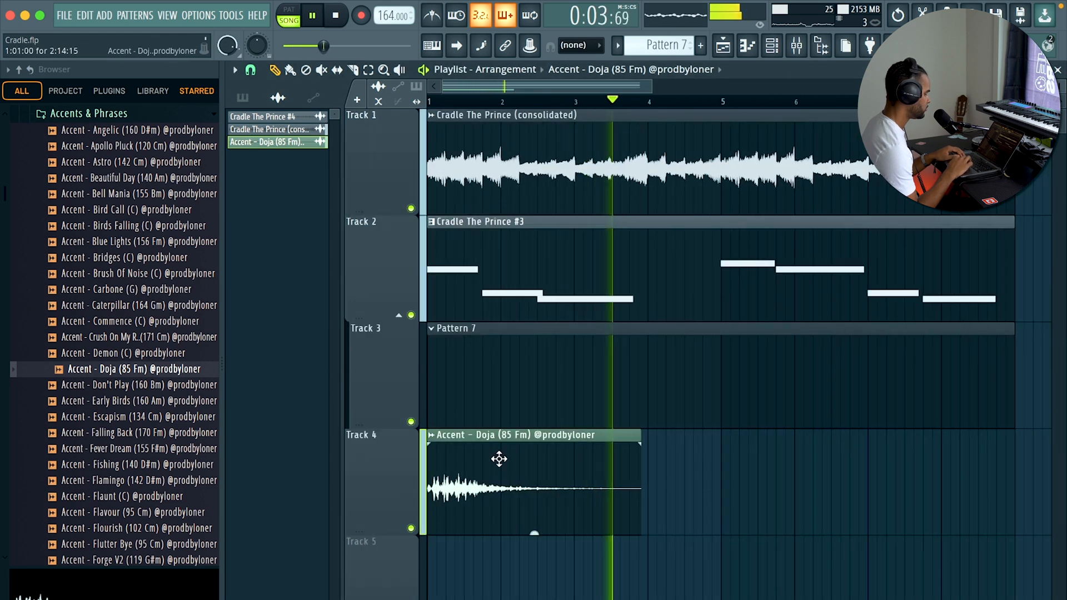
{"action": "left_click", "coordinate": [716, 456]}
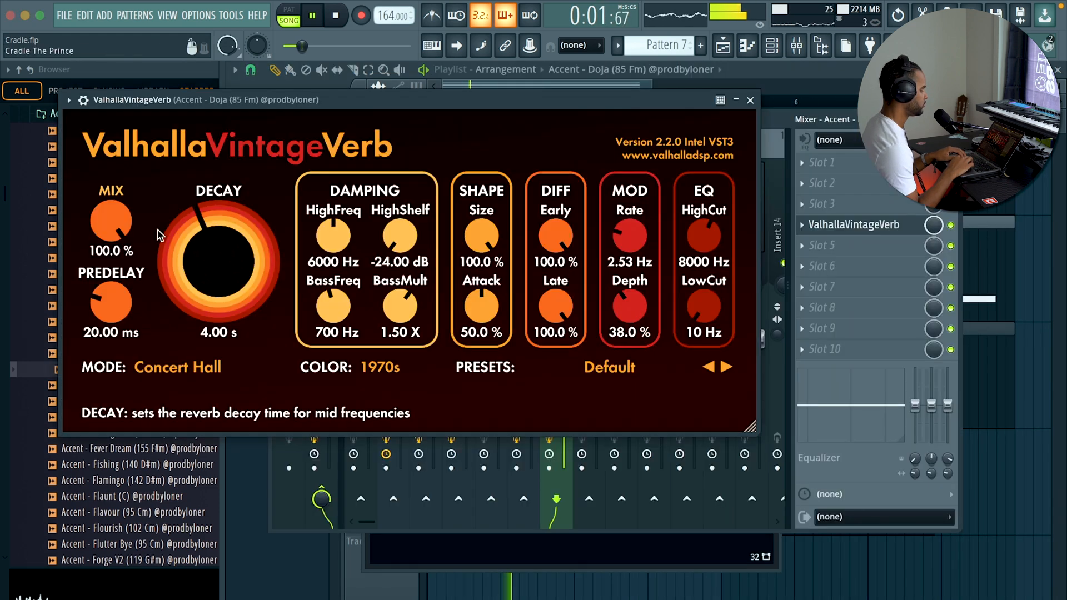
{"action": "left_click_drag", "start_coordinate": [111, 221], "coordinate": [117, 255]}
{"action": "left_click_drag", "start_coordinate": [118, 203], "coordinate": [119, 209]}
{"action": "left_click", "coordinate": [749, 100]}
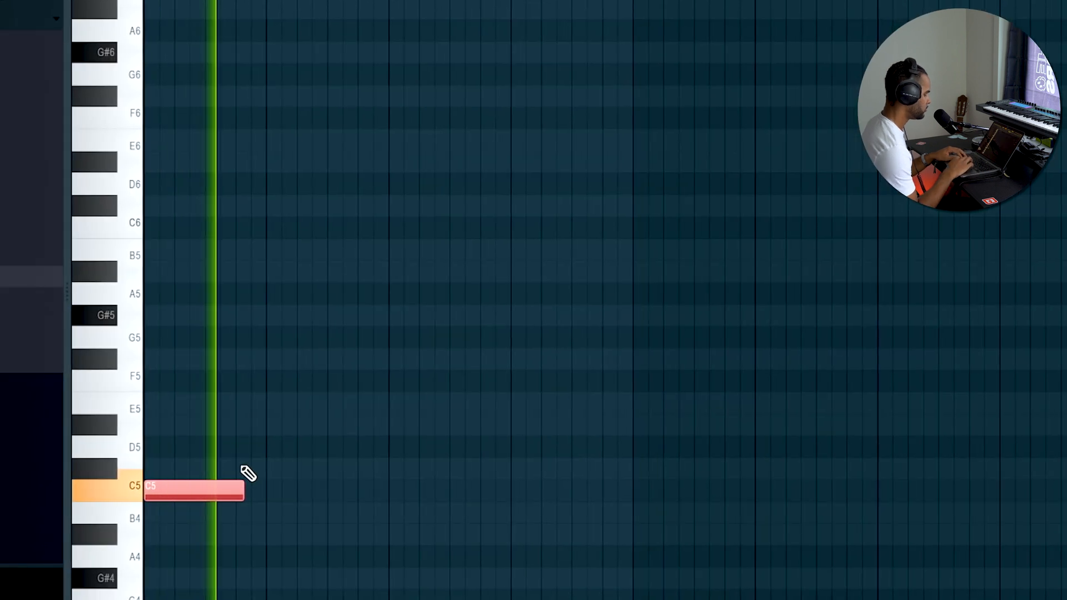
- Draw a rhythm of six C5 notes for the Skana - Mist 808 from bar 1 into bar 4, adjusting their lengths and spacing
{"action": "left_click", "coordinate": [228, 469]}
{"action": "key", "text": "space"}
{"action": "left_click_drag", "start_coordinate": [237, 470], "coordinate": [291, 495]}
{"action": "key", "text": "space"}
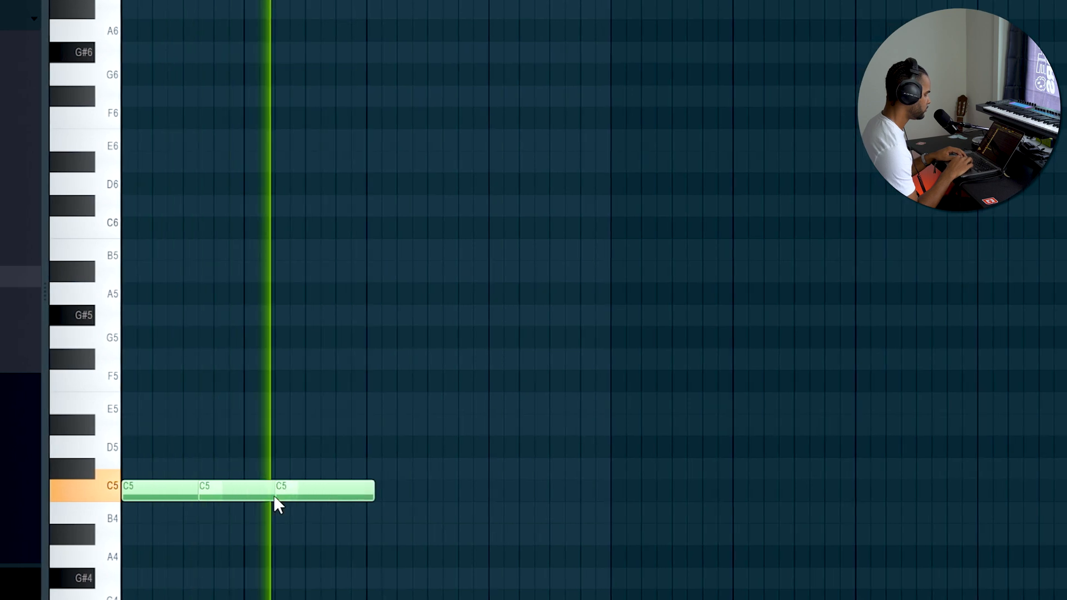
{"action": "left_click_drag", "start_coordinate": [372, 491], "coordinate": [487, 491]}
{"action": "left_click_drag", "start_coordinate": [345, 490], "coordinate": [392, 488]}
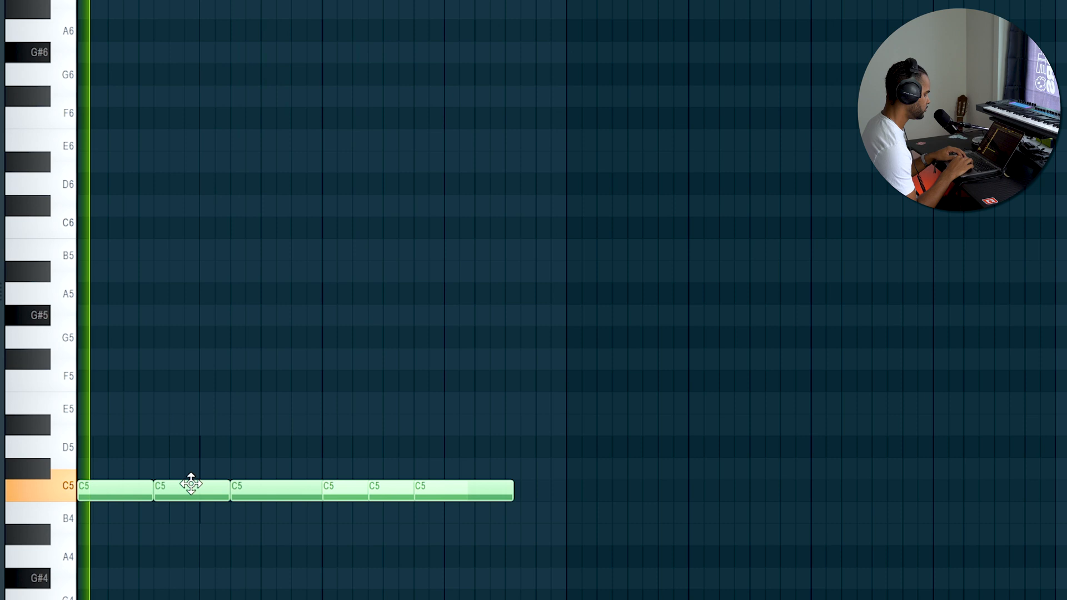
{"action": "left_click_drag", "start_coordinate": [181, 494], "coordinate": [195, 494]}
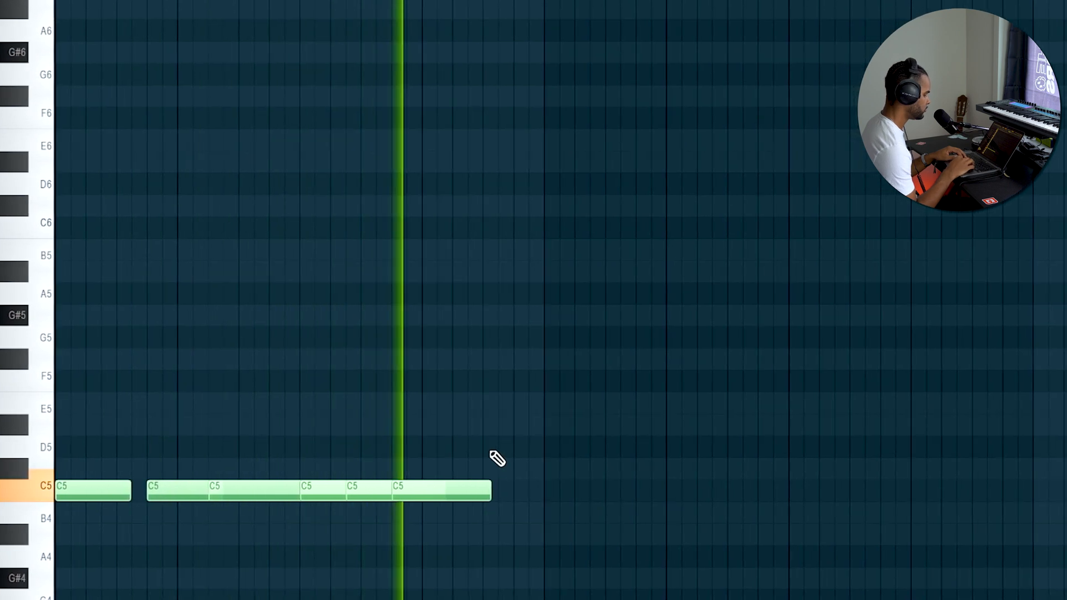
- Add another 808 note near the end of bar 4 and raise it an octave to C6
{"action": "left_click_drag", "start_coordinate": [502, 493], "coordinate": [522, 494]}
{"action": "left_click", "coordinate": [522, 494], "text": "ctrl"}
{"action": "key", "text": "ctrl+Up"}
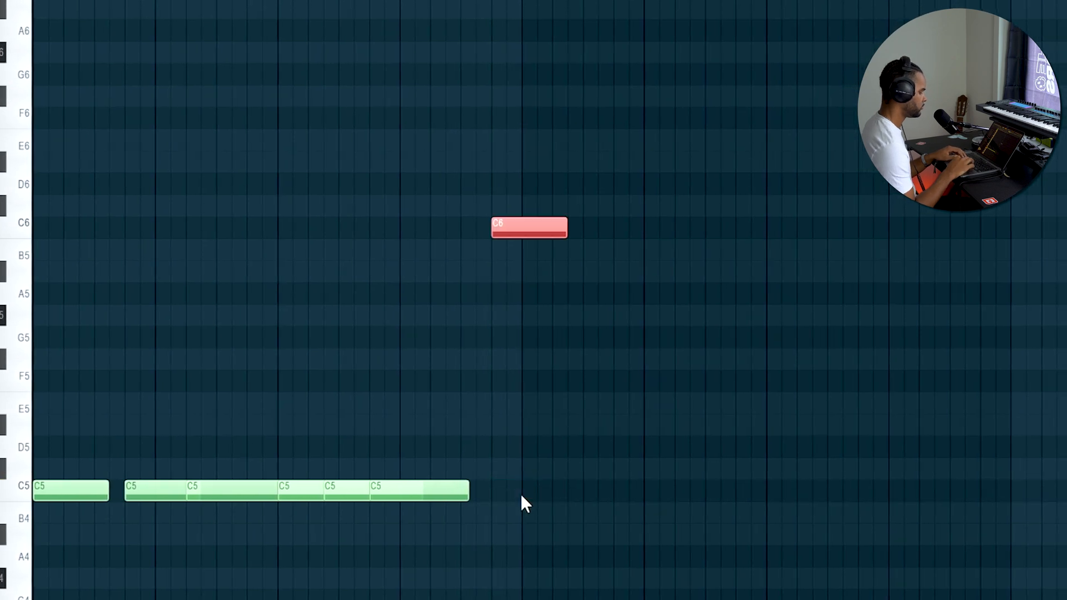
- Tidy the four-bar 808 phrase and duplicate it to start again at bar 5
{"action": "left_click", "coordinate": [517, 484]}
{"action": "key", "text": "ctrl+l"}
{"action": "right_click", "coordinate": [558, 497]}
{"action": "key", "text": "ctrl+b"}
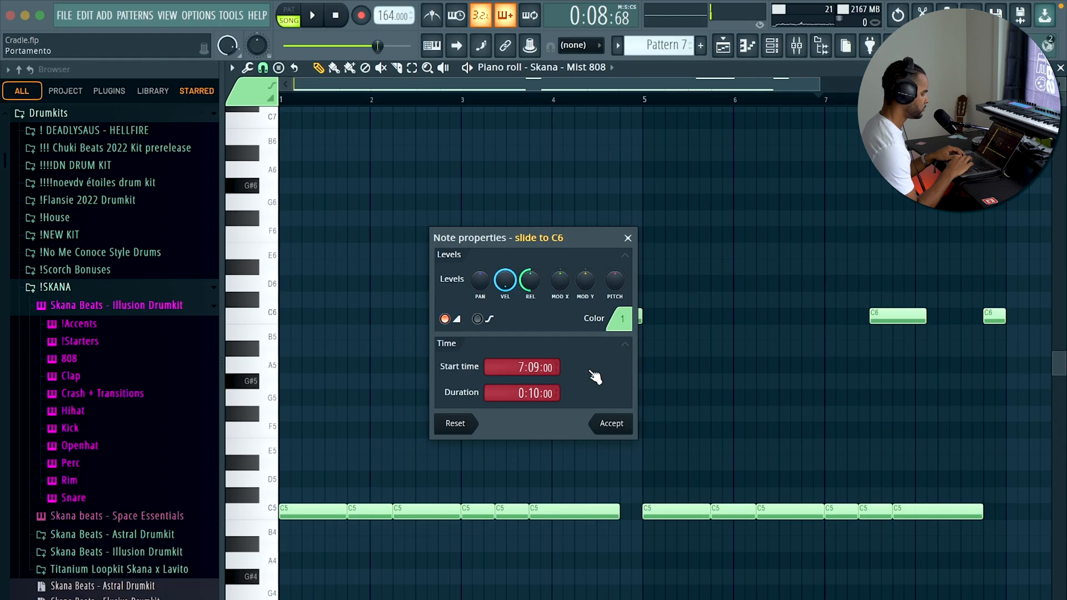
- Make the C6 note at 7:09:00 a slide note and shorten it to 0:00:18
{"action": "left_click", "coordinate": [619, 422]}
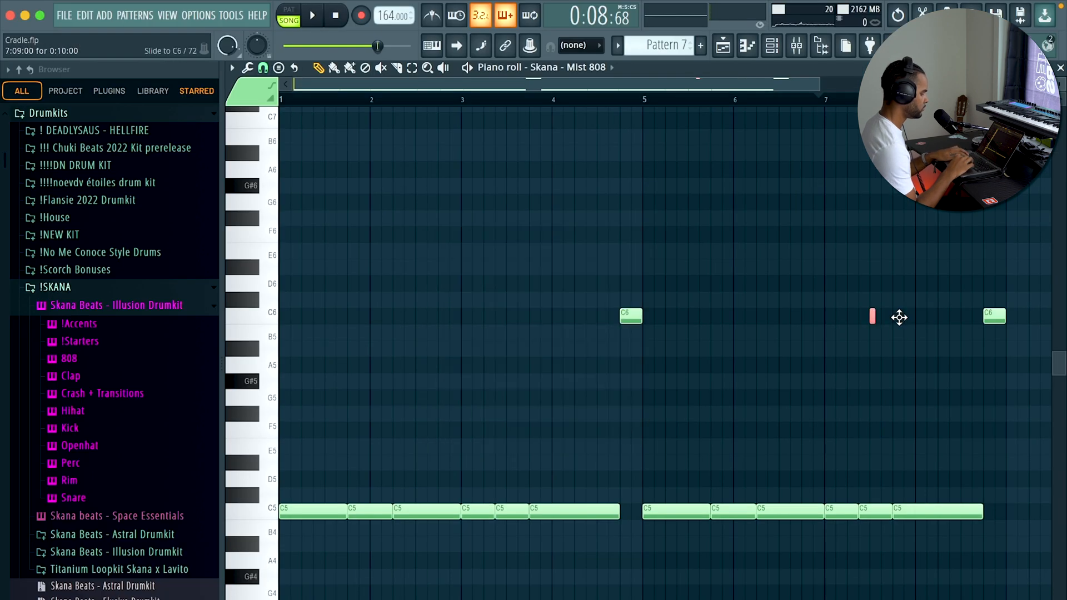
{"action": "scroll", "coordinate": [956, 333], "scroll_direction": "up", "scroll_amount": 3}
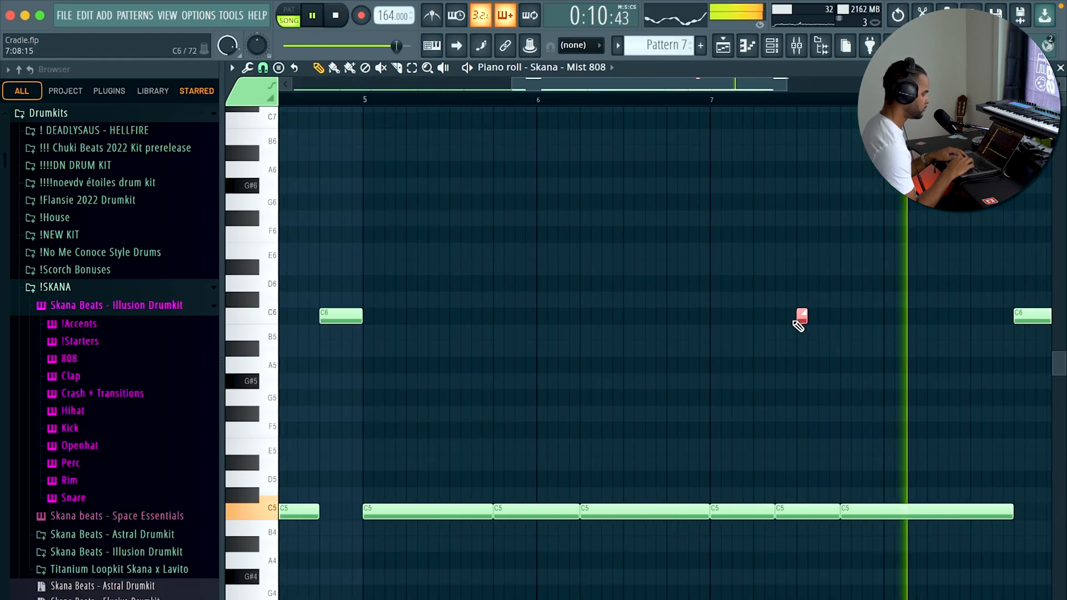
{"action": "left_click", "coordinate": [812, 315]}
{"action": "right_click", "coordinate": [814, 316]}
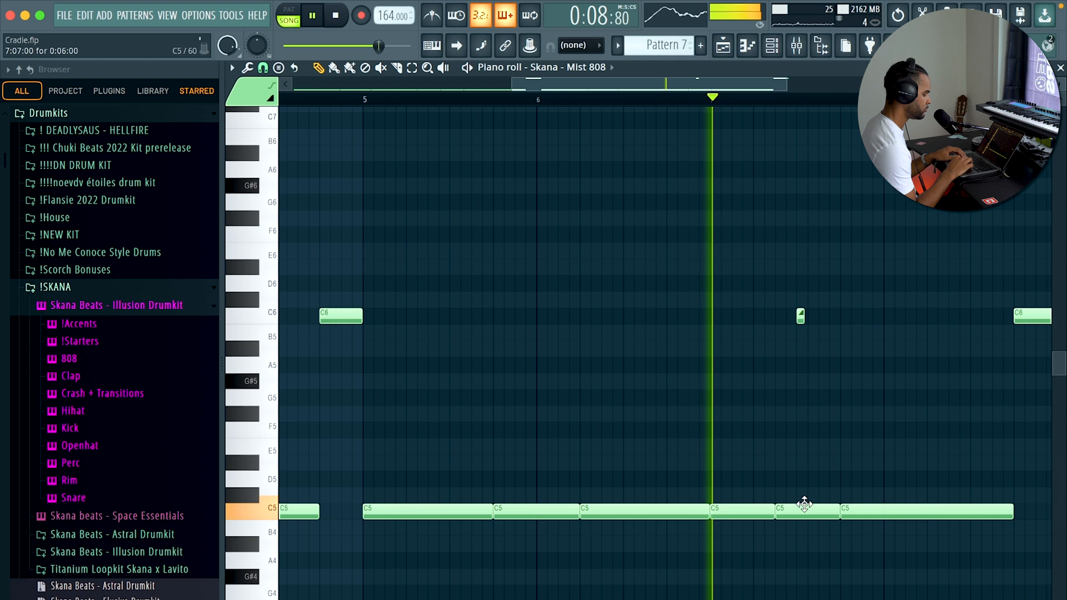
- Lower the 808 slide note in bar 7 to G#5, move its start to 7:08:00 and audition it
{"action": "key", "text": "space"}
{"action": "left_click_drag", "start_coordinate": [800, 318], "coordinate": [800, 374]}
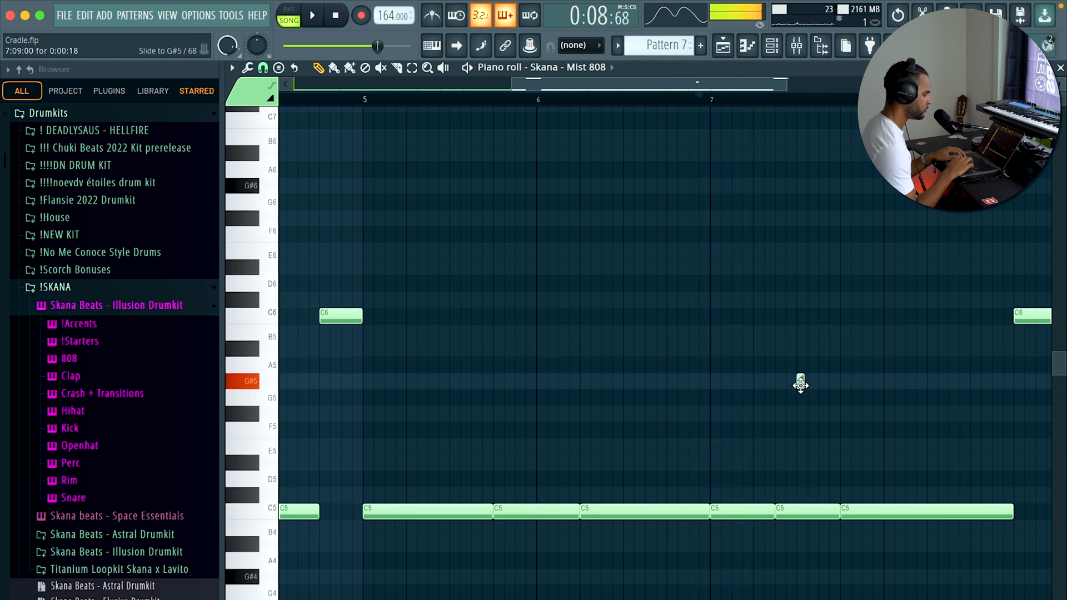
{"action": "key", "text": "space"}
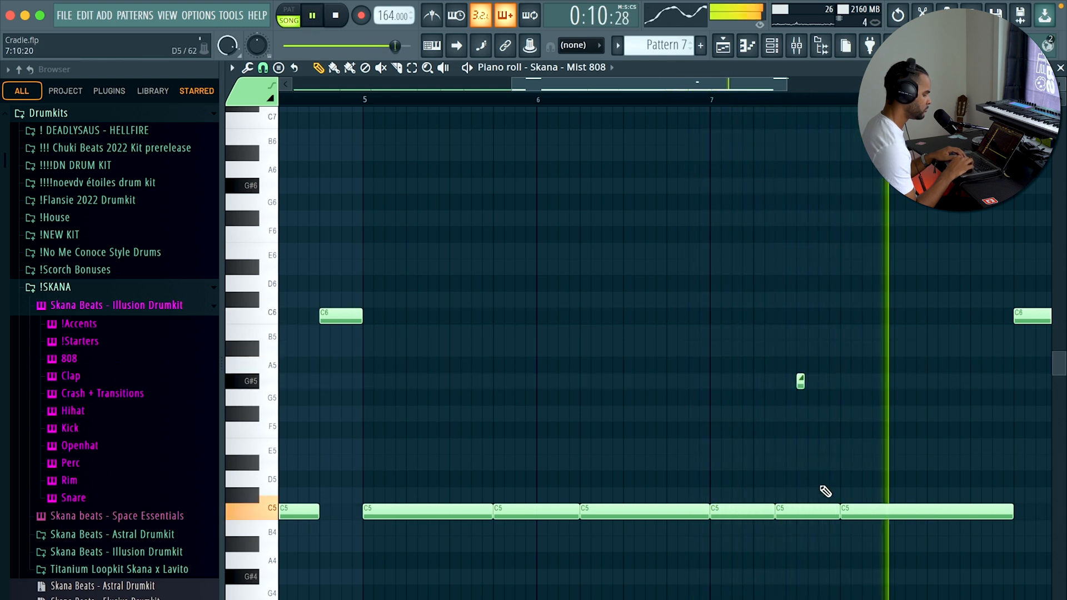
{"action": "key", "text": "space"}
{"action": "left_click", "coordinate": [800, 381]}
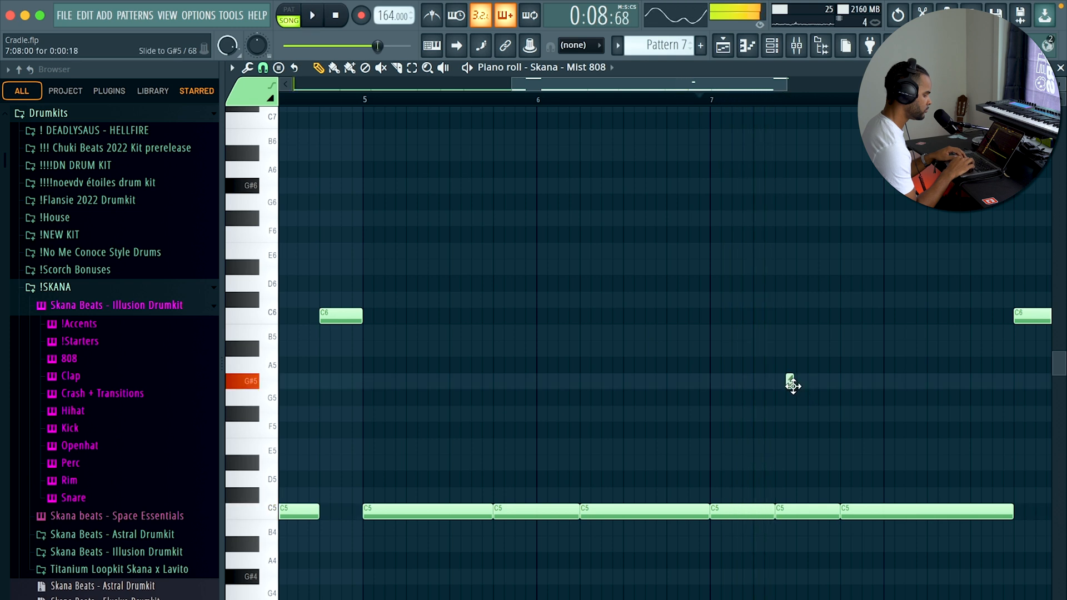
{"action": "key", "text": "space"}
{"action": "scroll", "coordinate": [850, 408], "scroll_direction": "up", "scroll_amount": 2}
{"action": "key", "text": "space"}
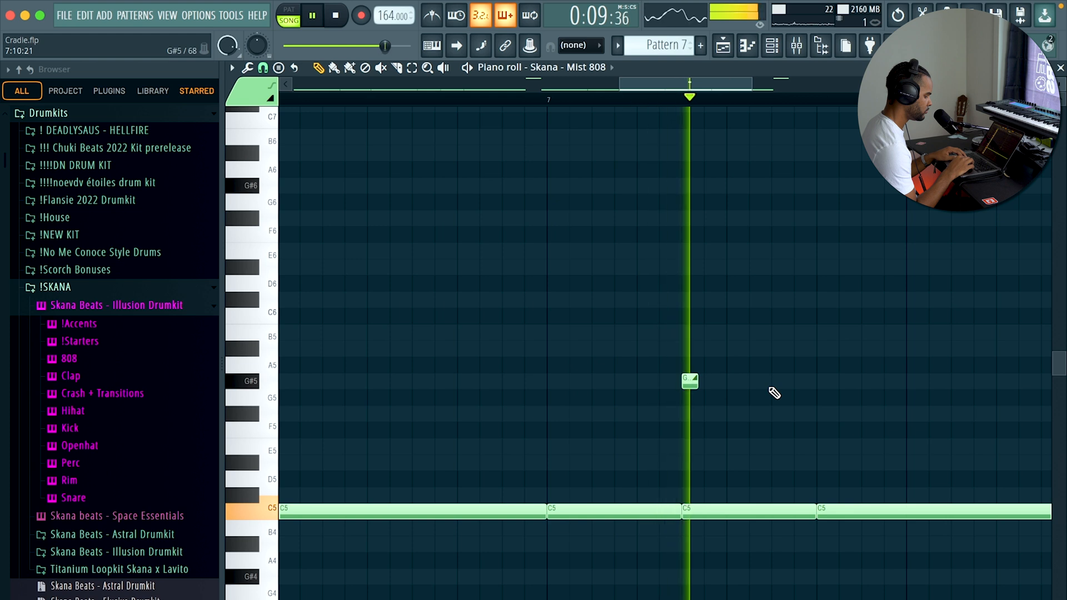
- Add a short C5 hit with a slide to E5 near the end of bar 8 and lower the final note to G#5
{"action": "key", "text": "space"}
{"action": "scroll", "coordinate": [867, 408], "scroll_direction": "down", "scroll_amount": 2}
{"action": "key", "text": "space"}
{"action": "scroll", "coordinate": [992, 406], "scroll_direction": "up", "scroll_amount": 1}
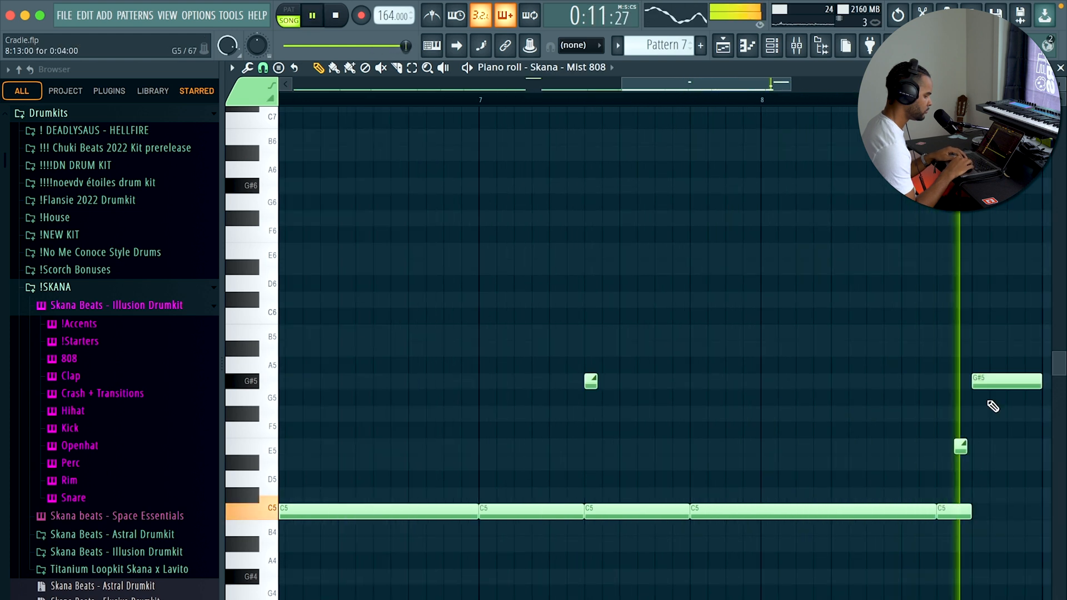
{"action": "scroll", "coordinate": [981, 419], "scroll_direction": "down", "scroll_amount": 2}
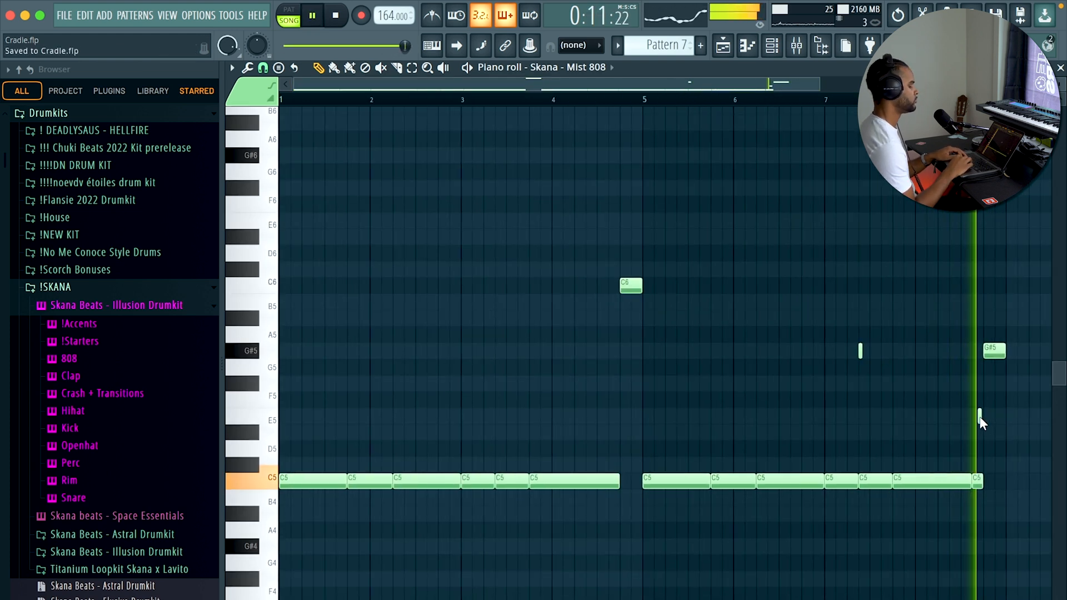
- Load the sk - Diamond (HH around 160 bpm) MIDI into the Hihat - High channel and remove a C5 hit in bar 2
{"action": "left_click", "coordinate": [772, 53]}
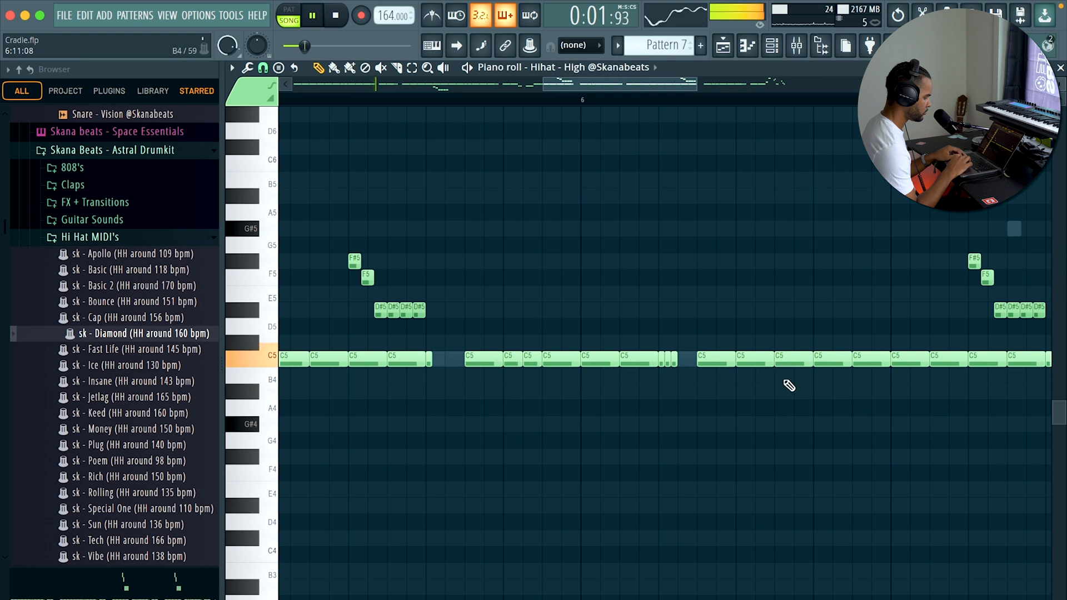
{"action": "scroll", "coordinate": [785, 383], "scroll_direction": "down", "scroll_amount": 4}
{"action": "scroll", "coordinate": [413, 430], "scroll_direction": "up", "scroll_amount": 3}
{"action": "left_click_drag", "start_coordinate": [453, 374], "coordinate": [471, 390]}
{"action": "key", "text": "Delete"}
{"action": "left_click", "coordinate": [444, 388], "text": "super"}
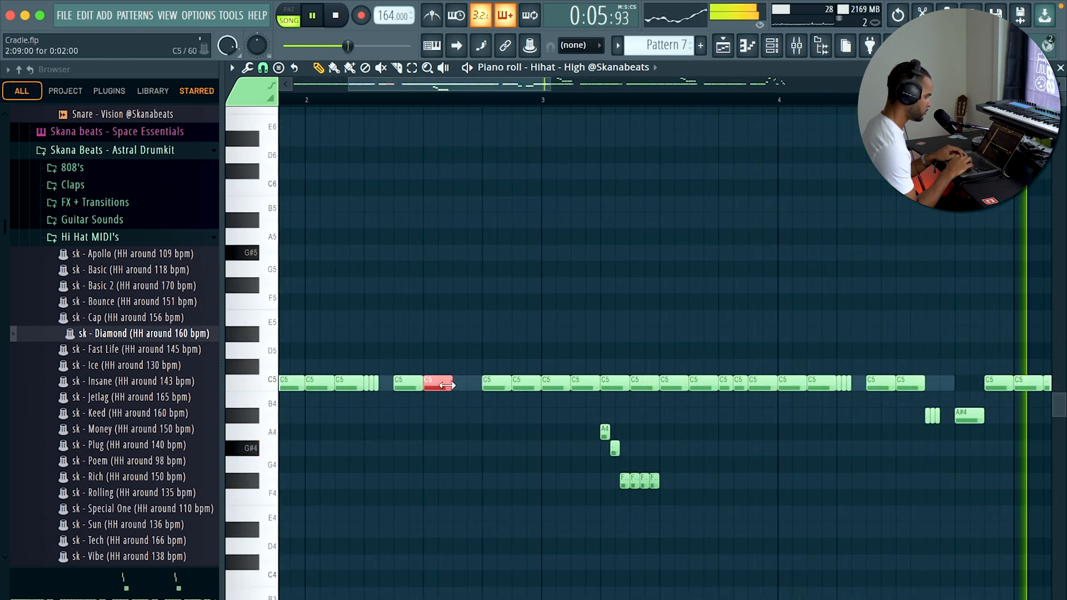
{"action": "scroll", "coordinate": [464, 396], "scroll_direction": "down", "scroll_amount": 3}
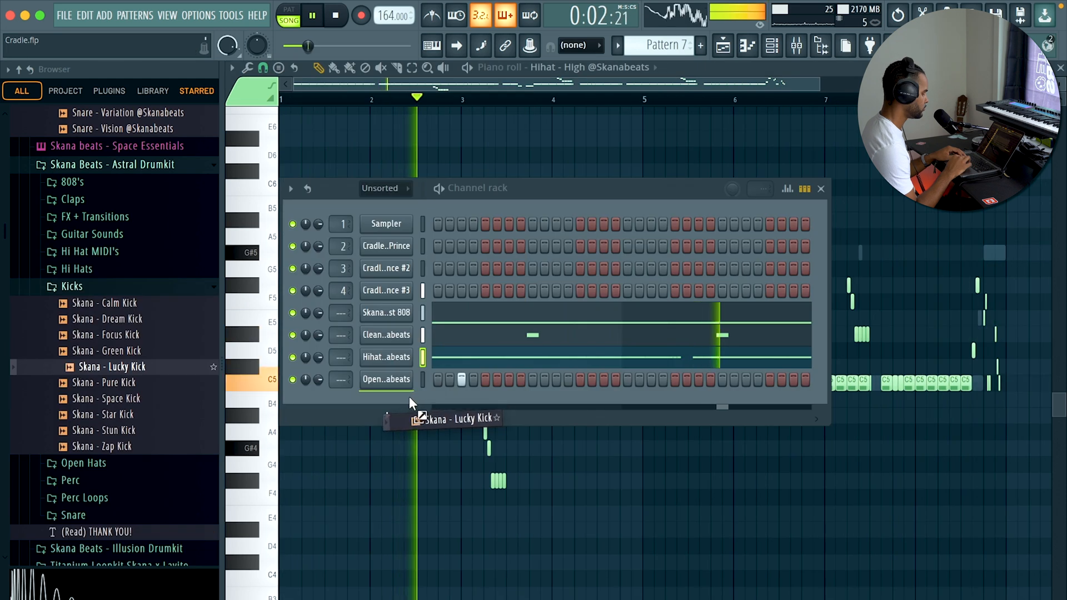
- Add Skana - Lucky Kick as a new channel and paste the 808 notes into its piano roll
{"action": "left_click_drag", "start_coordinate": [409, 412], "coordinate": [417, 414]}
{"action": "left_click", "coordinate": [423, 400]}
{"action": "key", "text": "super+v"}
{"action": "left_click", "coordinate": [453, 404]}
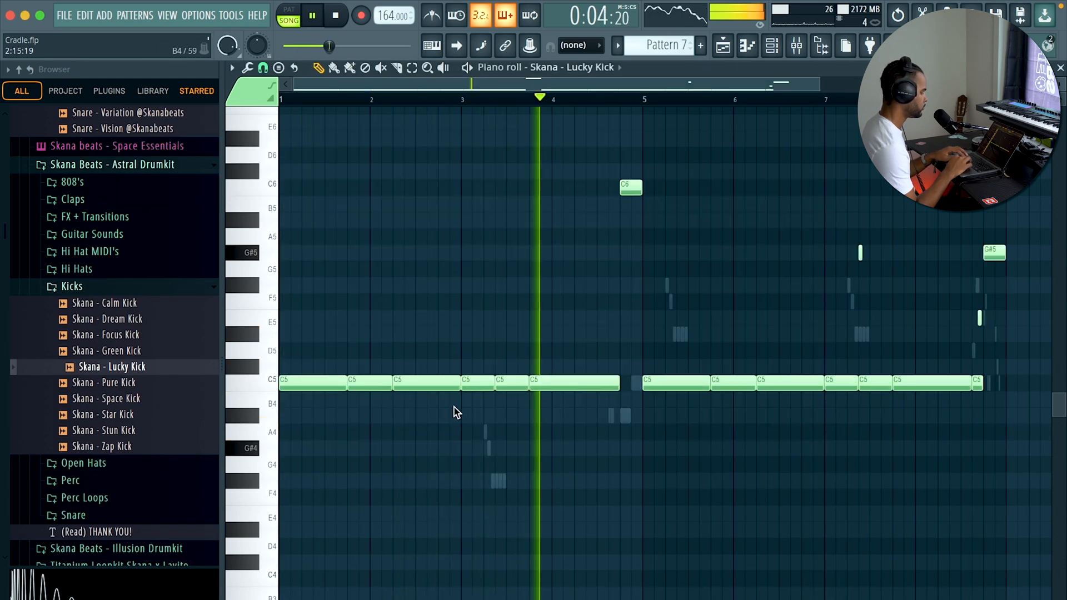
- Turn the pasted kick notes into short C5 hits and remove the middle one of the three closing hits in bar 8
{"action": "key", "text": "alt+k"}
{"action": "key", "text": "Return"}
{"action": "key", "text": "shift+d"}
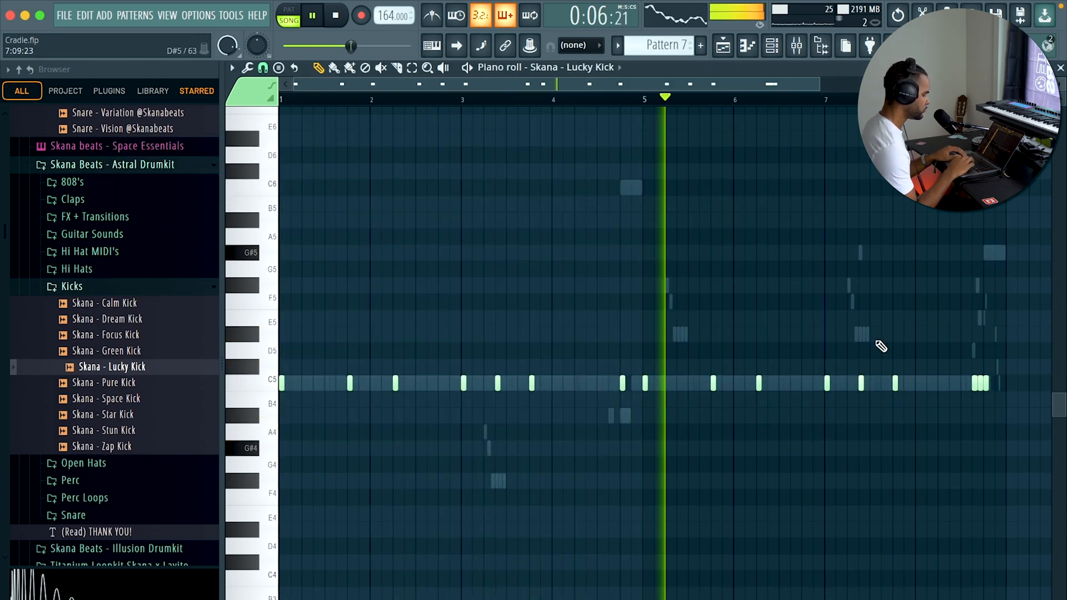
{"action": "scroll", "coordinate": [968, 374], "scroll_direction": "up", "scroll_amount": 2}
{"action": "scroll", "coordinate": [967, 380], "scroll_direction": "up", "scroll_amount": 2}
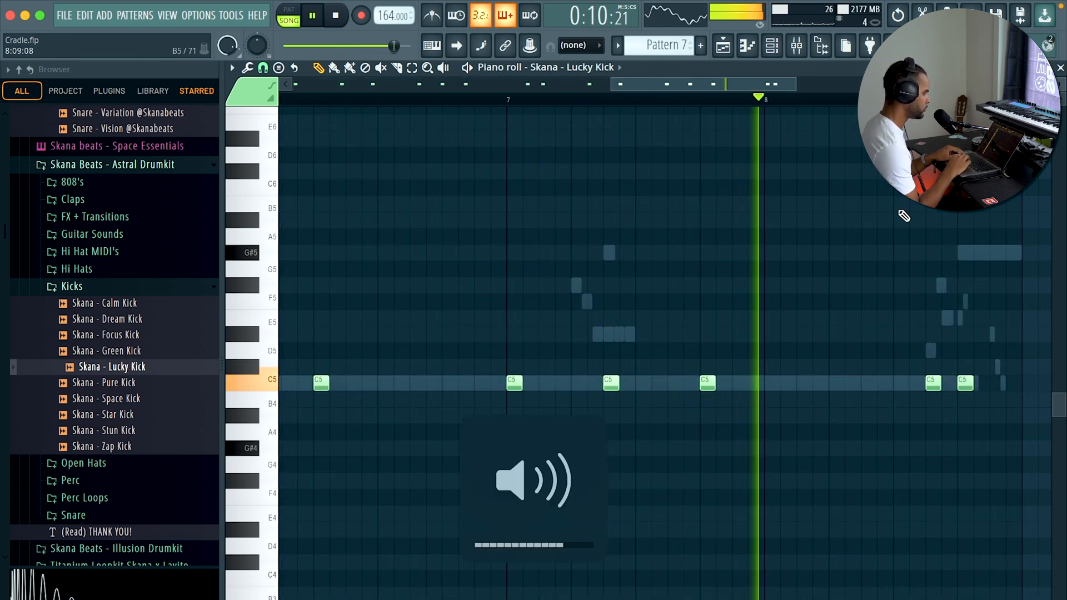
- Close the kick and 808 piano rolls and return to the playlist arrangement
{"action": "scroll", "coordinate": [902, 209], "scroll_direction": "down", "scroll_amount": 3}
{"action": "left_click", "coordinate": [773, 45]}
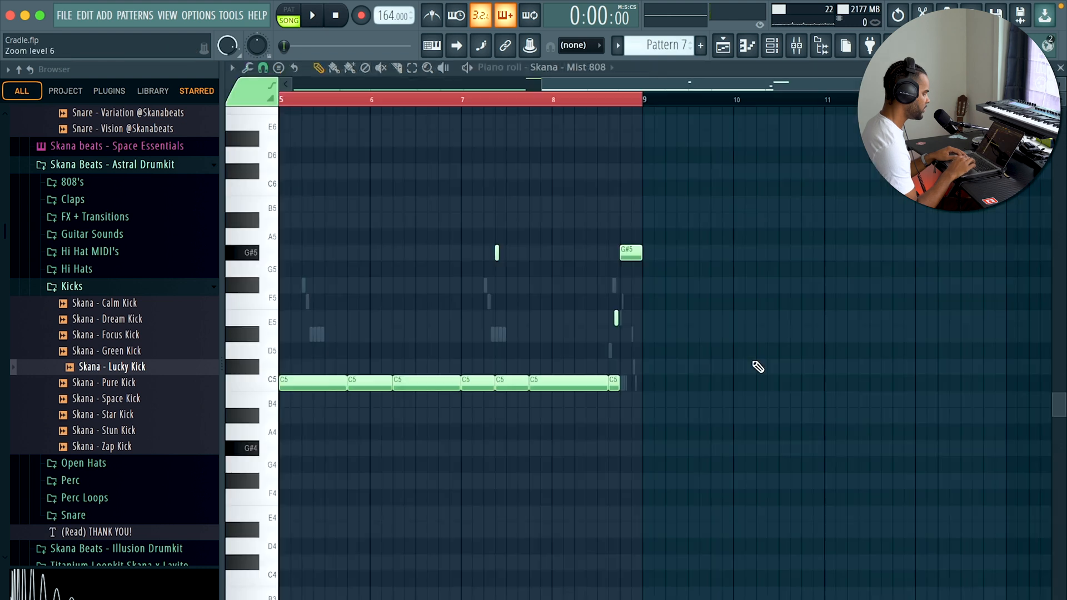
{"action": "key", "text": "shift+Down"}
{"action": "left_click", "coordinate": [1059, 68]}
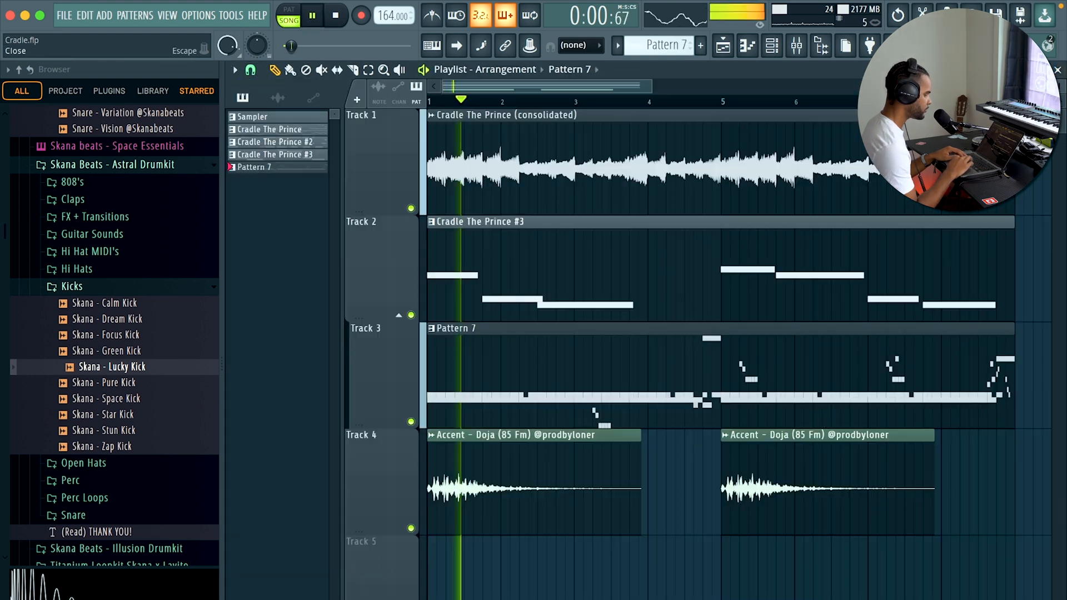
- Reverse the second Accent - Doja clip as a unique copy and move it to end at bar 9
{"action": "double_click", "coordinate": [735, 529]}
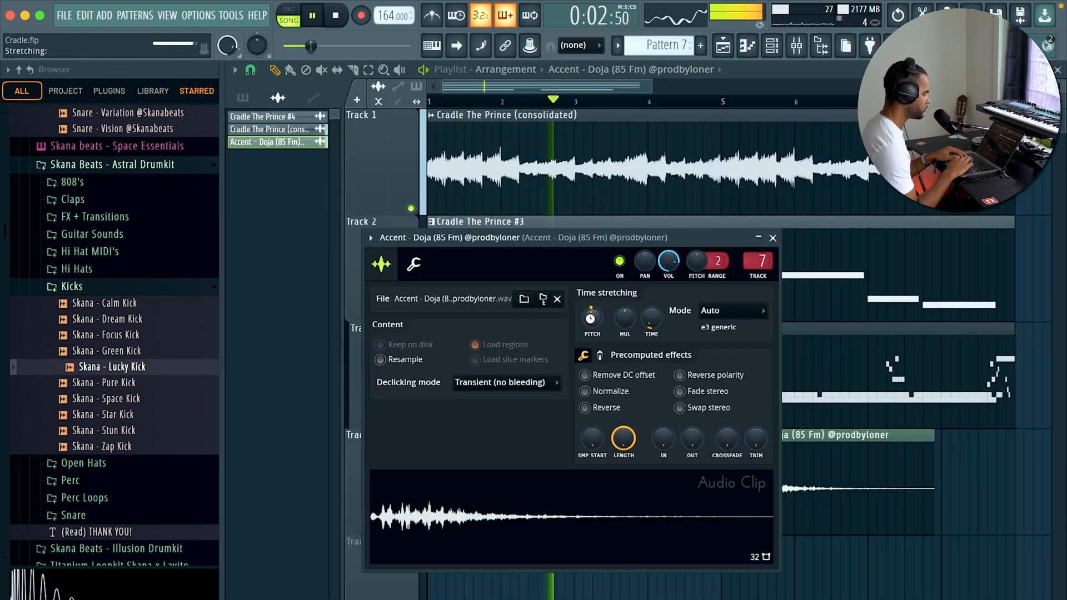
{"action": "key", "text": "Escape"}
{"action": "left_click", "coordinate": [583, 408]}
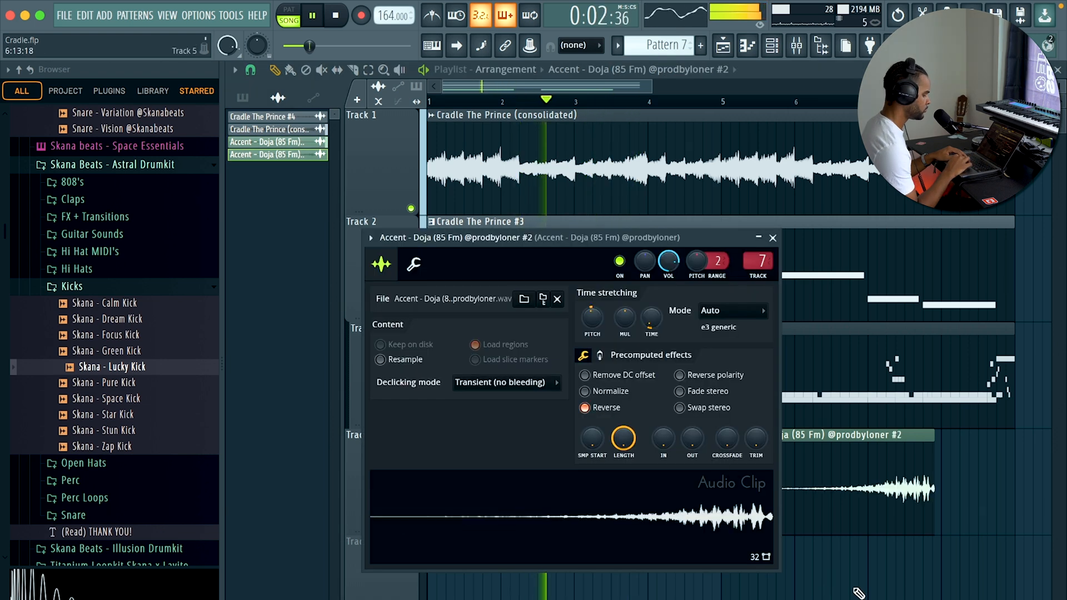
{"action": "key", "text": "Escape"}
{"action": "left_click_drag", "start_coordinate": [895, 489], "coordinate": [966, 488]}
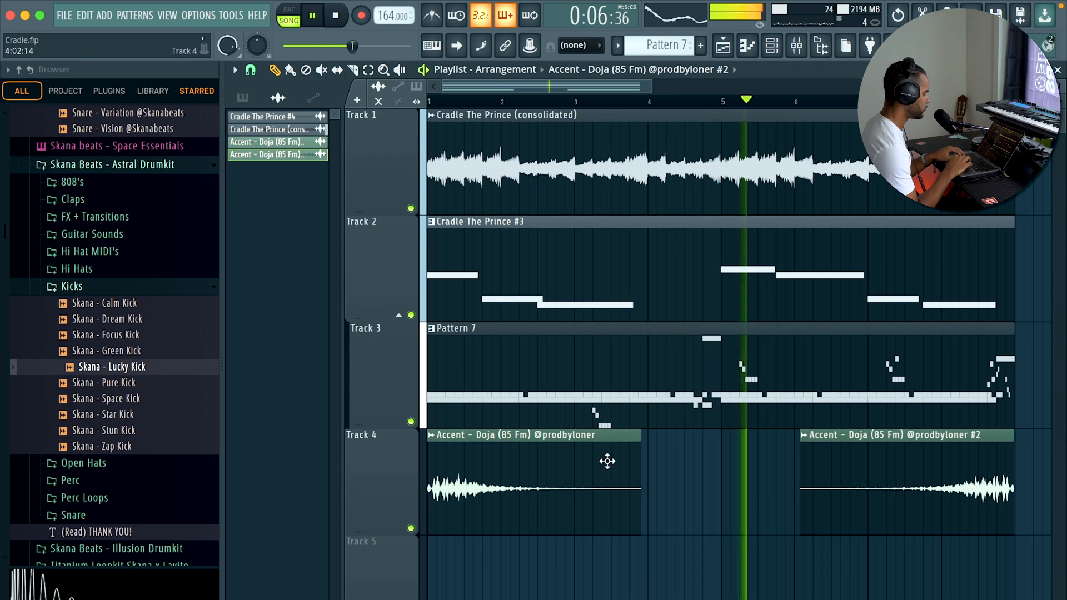
- Replace the first Accent - Doja clip with a copy of the reversed accent ending at bar 5
{"action": "left_click", "coordinate": [133, 287]}
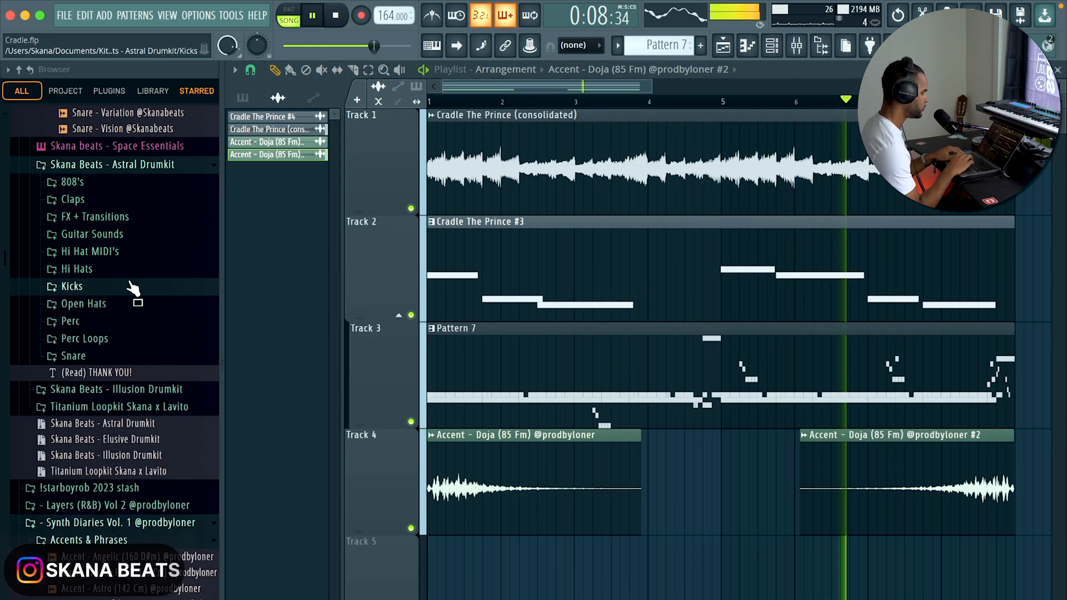
{"action": "double_click", "coordinate": [899, 485]}
{"action": "left_click", "coordinate": [771, 238]}
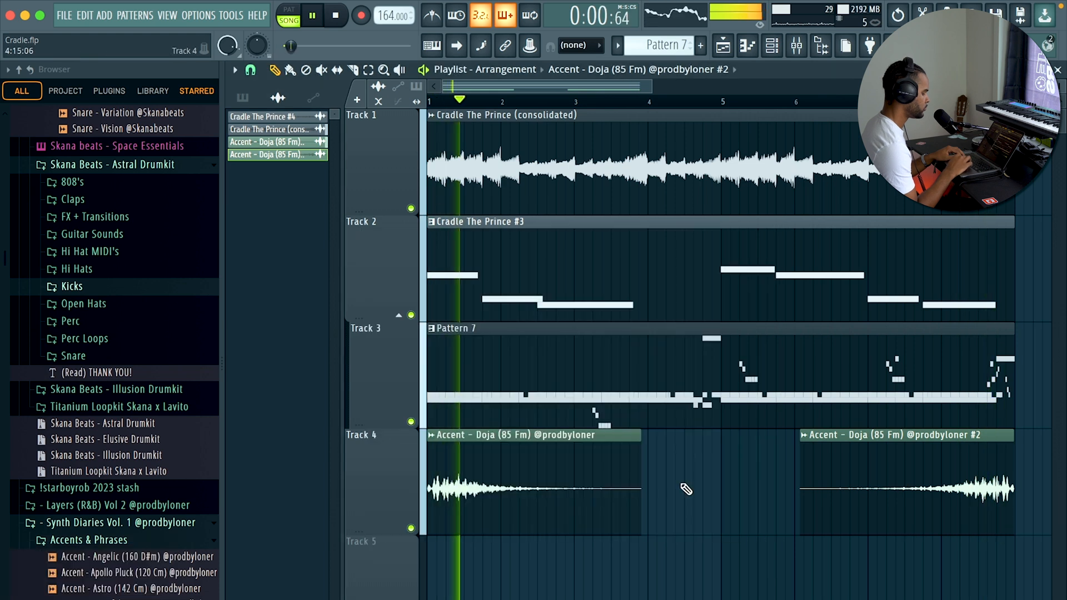
{"action": "right_click", "coordinate": [631, 478]}
{"action": "left_click_drag", "start_coordinate": [861, 462], "coordinate": [464, 476]}
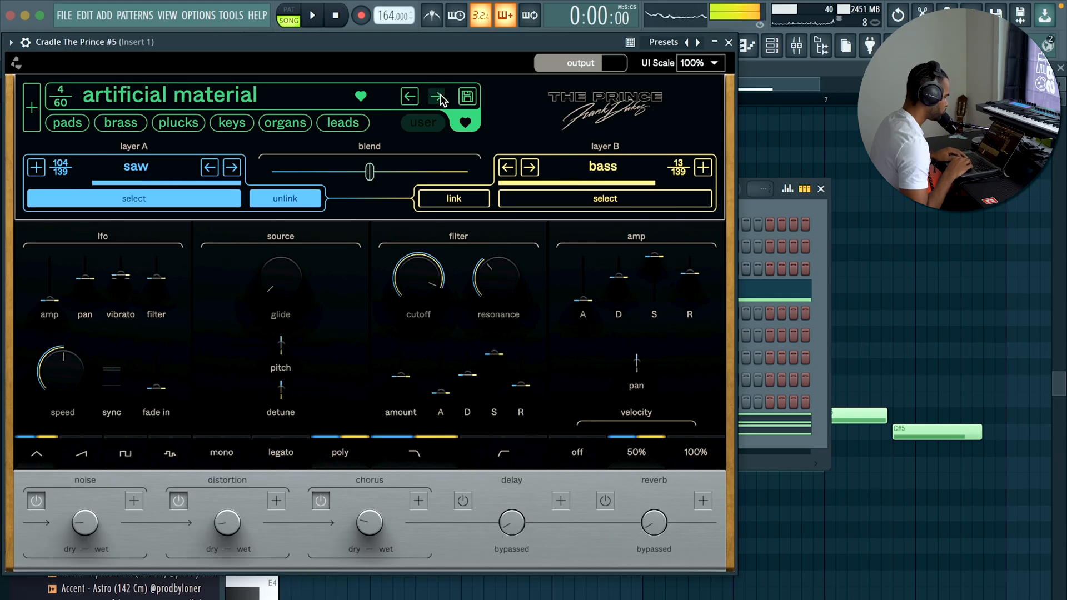
- Move the upper C#6 note of Cradle The Prince #6 slightly earlier to start at bar 8
{"action": "left_click_drag", "start_coordinate": [470, 50], "coordinate": [509, 56]}
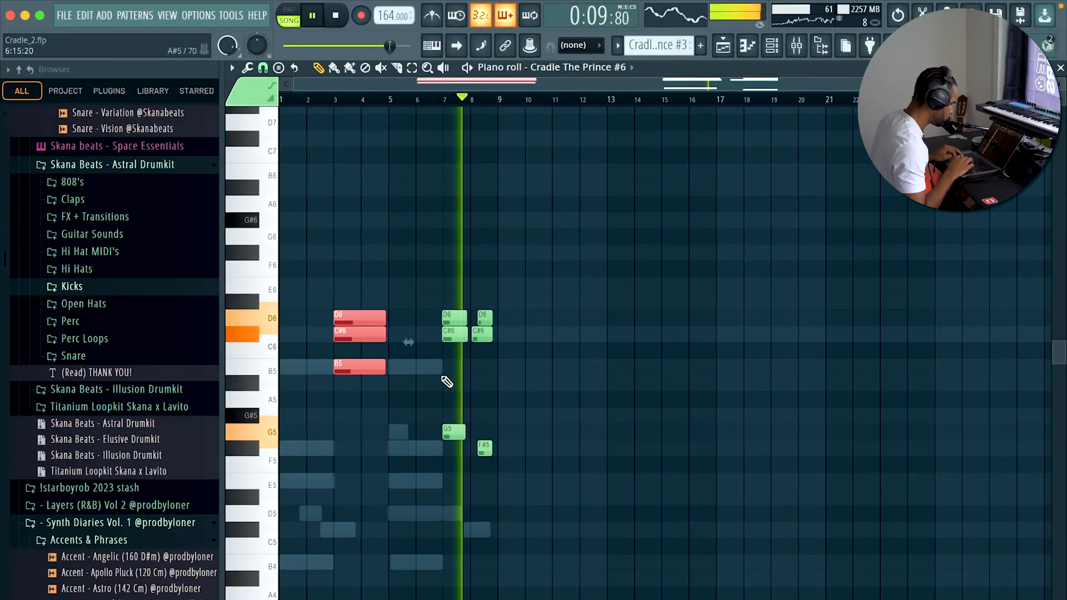
{"action": "scroll", "coordinate": [447, 382], "scroll_direction": "up", "scroll_amount": 4}
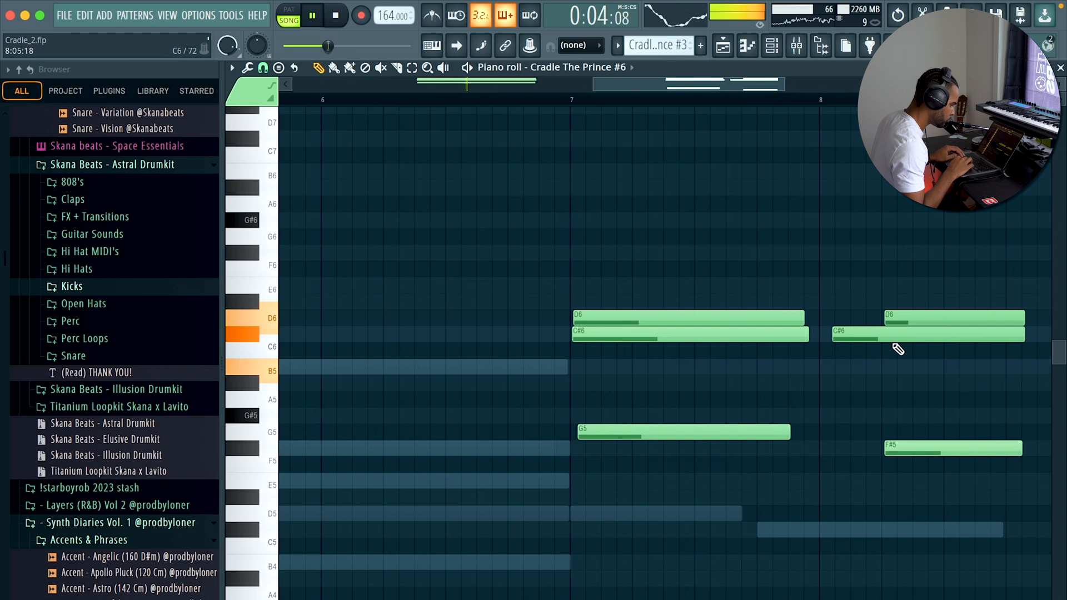
{"action": "left_click_drag", "start_coordinate": [885, 334], "coordinate": [876, 334]}
{"action": "right_click", "coordinate": [911, 279], "text": "ctrl"}
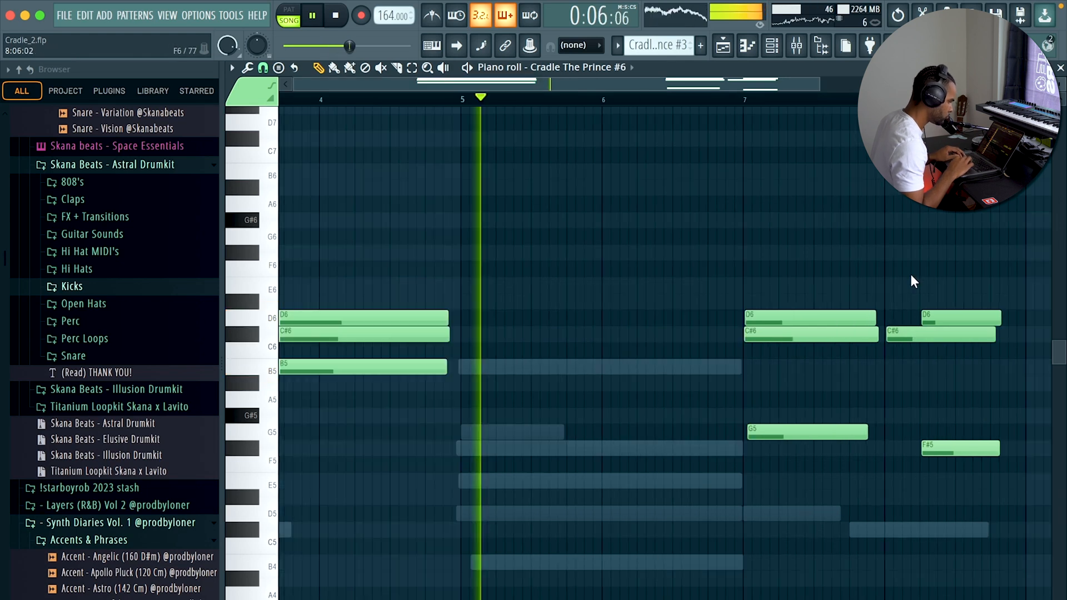
- Open the Cradle The Prince #6 mixer track and fade in its Track 5 playlist clip up to about bar 5
{"action": "left_click", "coordinate": [821, 46]}
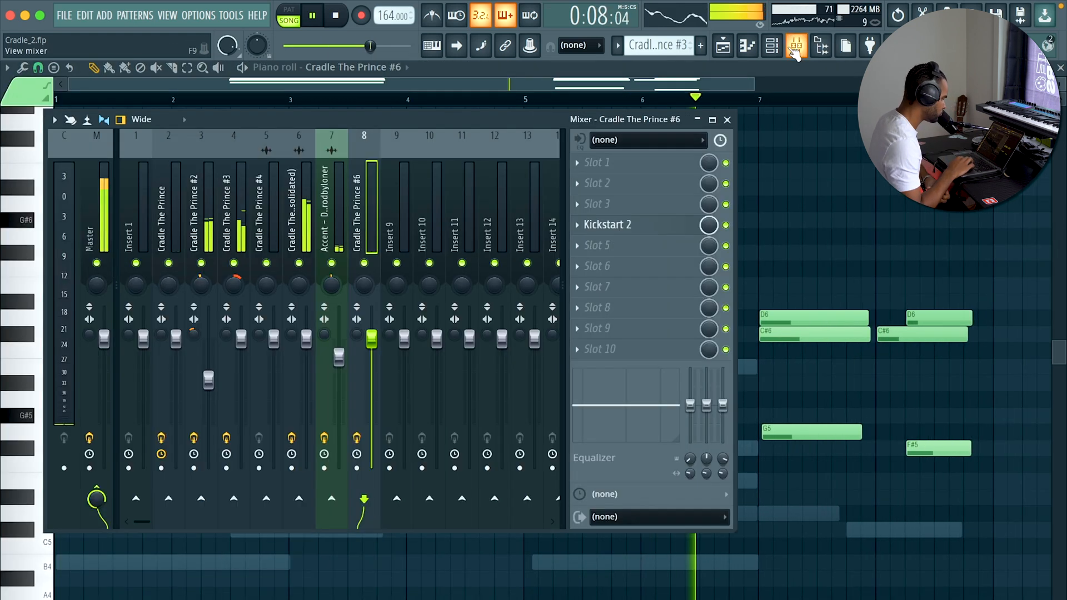
{"action": "left_click", "coordinate": [663, 251]}
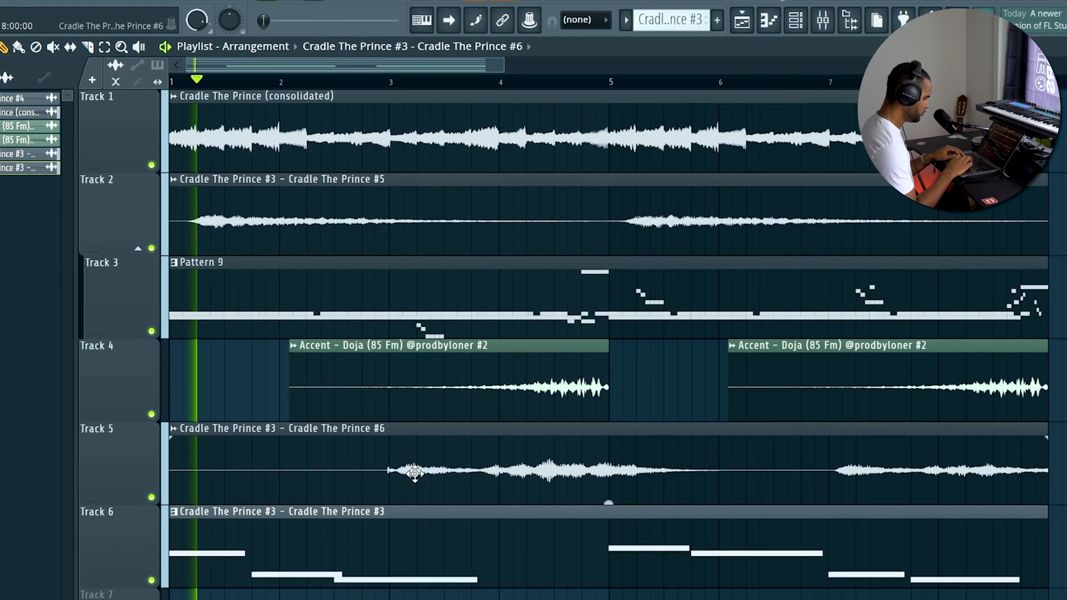
{"action": "left_click_drag", "start_coordinate": [297, 442], "coordinate": [615, 428]}
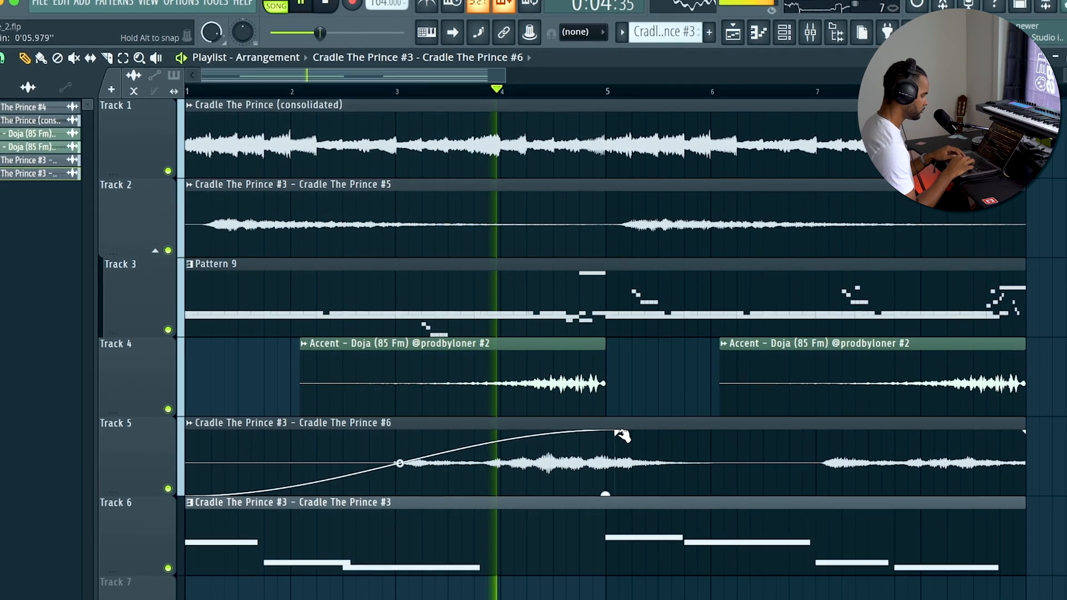
- Strip bars 1–8 down to the Track 1 melody and Pattern 9, and delete the Cradle The Prince #3 and #6 clips from bars 9–16
{"action": "scroll", "coordinate": [556, 453], "scroll_direction": "down", "scroll_amount": 5}
{"action": "left_click_drag", "start_coordinate": [502, 530], "coordinate": [548, 159]}
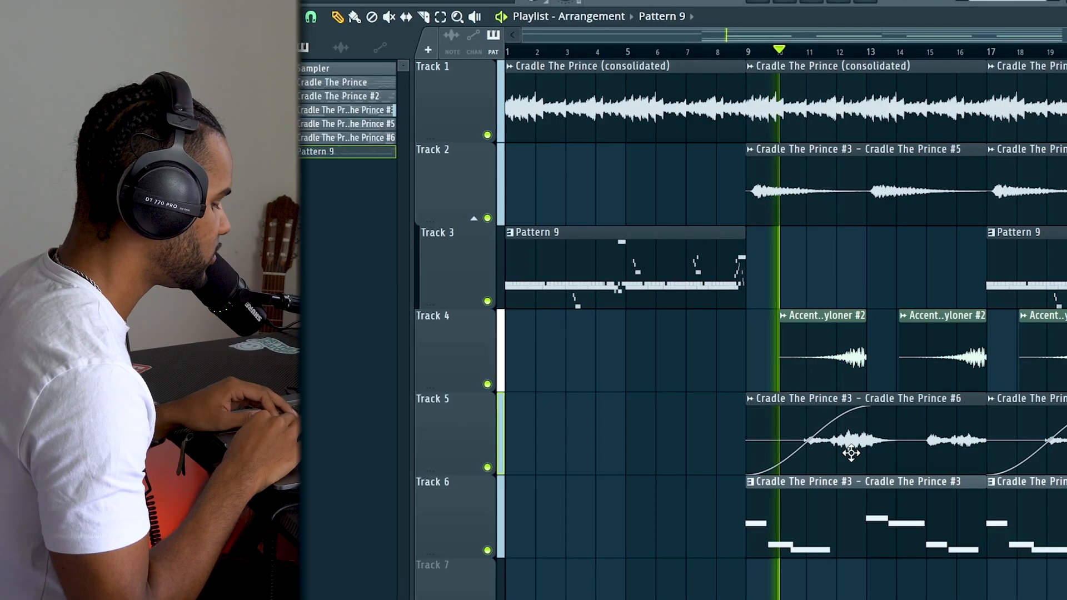
{"action": "left_click", "coordinate": [846, 482]}
{"action": "key", "text": "Delete"}
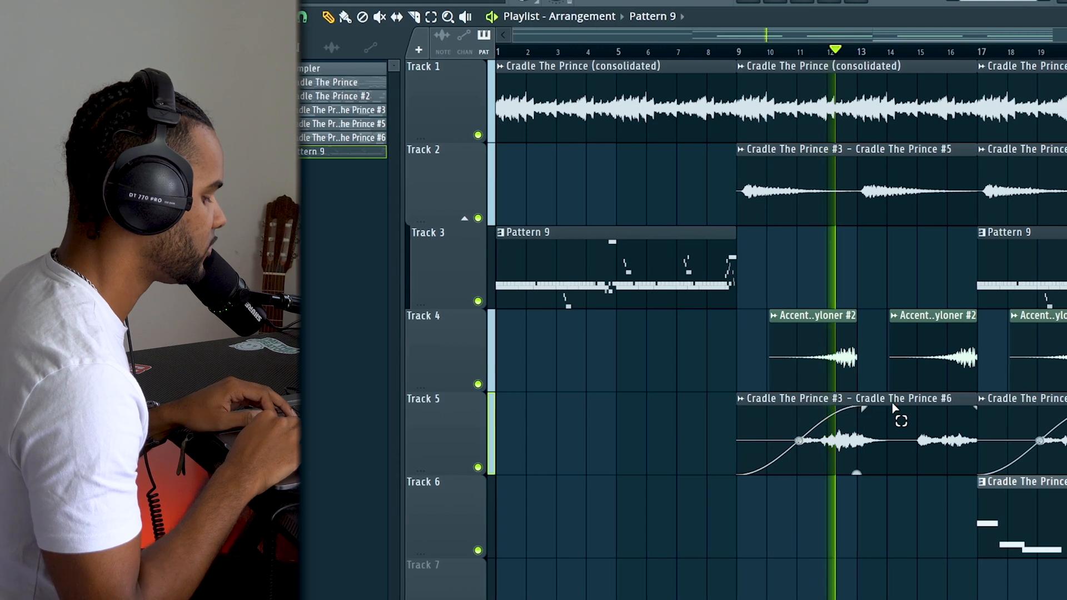
{"action": "right_click", "coordinate": [886, 406]}
{"action": "scroll", "coordinate": [888, 403], "scroll_direction": "down", "scroll_amount": 2}
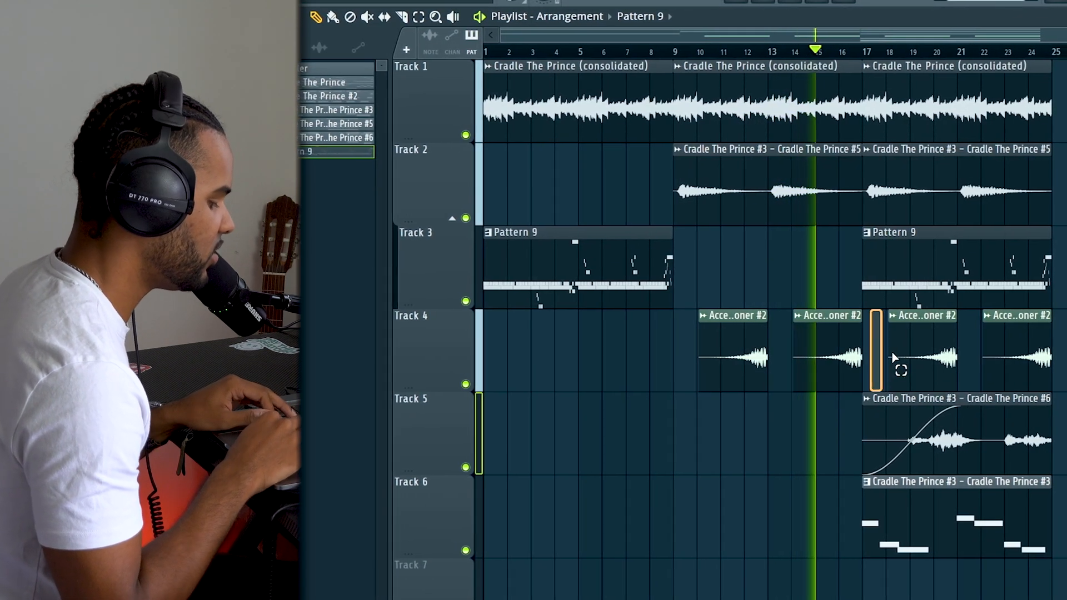
- Duplicate all clips in bars 17–24 to bar 25 and delete the Cradle The Prince #6 clip from bars 17–24
{"action": "left_click_drag", "start_coordinate": [881, 360], "coordinate": [1056, 364]}
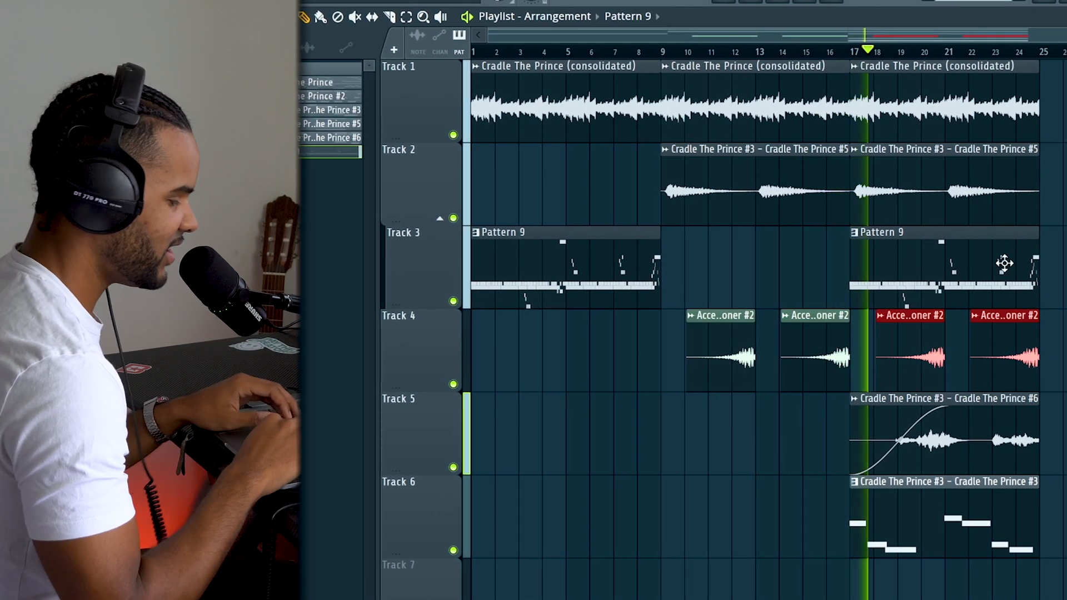
{"action": "left_click_drag", "start_coordinate": [1064, 95], "coordinate": [859, 531]}
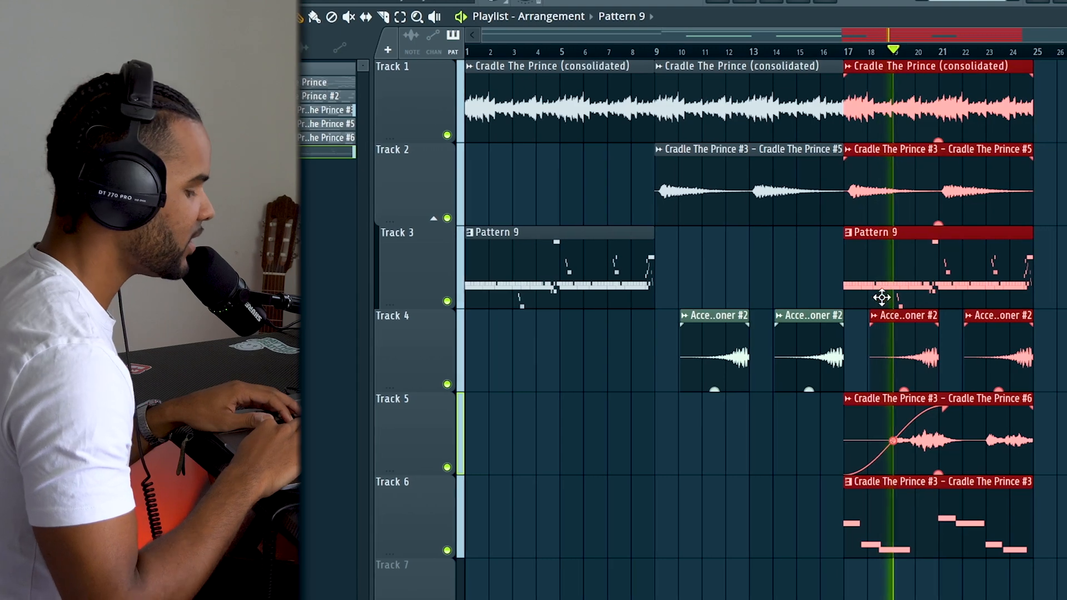
{"action": "key", "text": "ctrl+b"}
{"action": "left_click", "coordinate": [935, 434]}
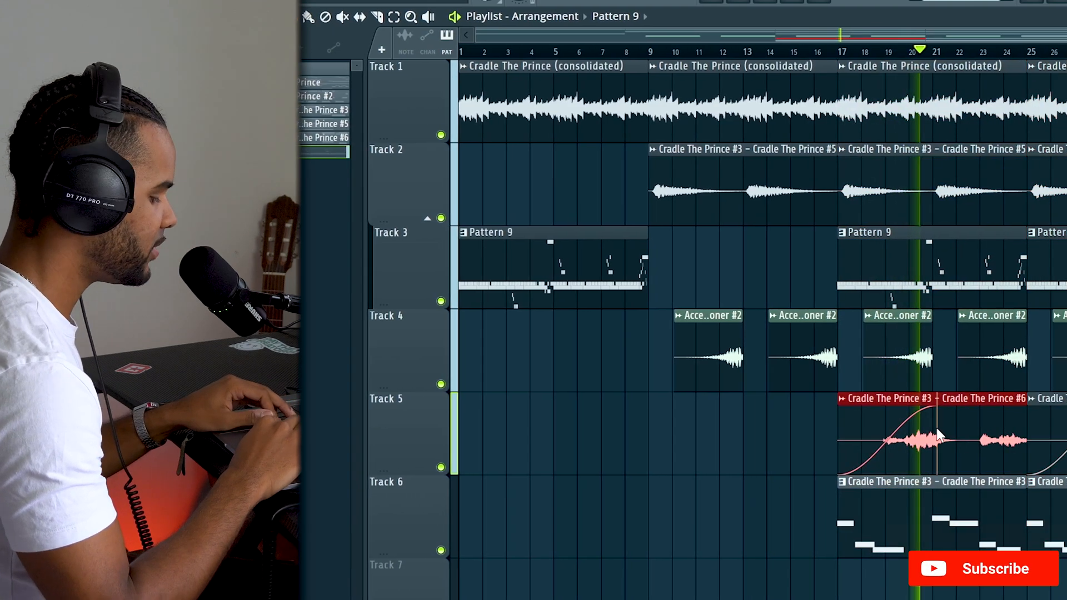
{"action": "key", "text": "Delete"}
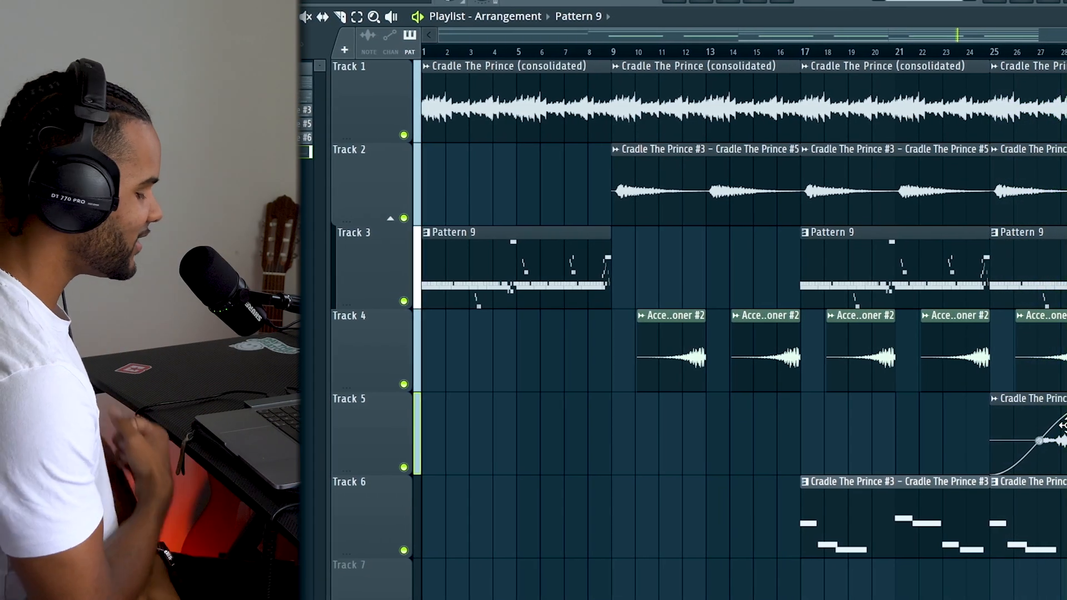
- Duplicate all track clips in bars 25–32 into the following eight bars
{"action": "left_click_drag", "start_coordinate": [1065, 88], "coordinate": [1004, 514]}
{"action": "key", "text": "ctrl+b"}
{"action": "key", "text": "ctrl+d"}
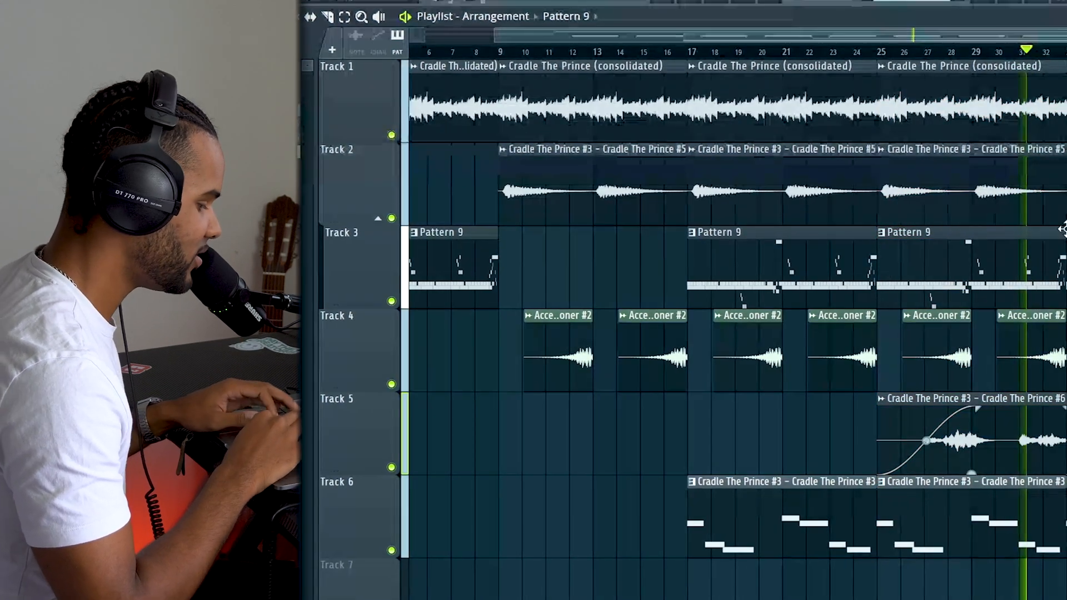
{"action": "scroll", "coordinate": [1053, 334], "scroll_direction": "down", "scroll_amount": 1}
{"action": "left_click", "coordinate": [1039, 111], "text": "ctrl"}
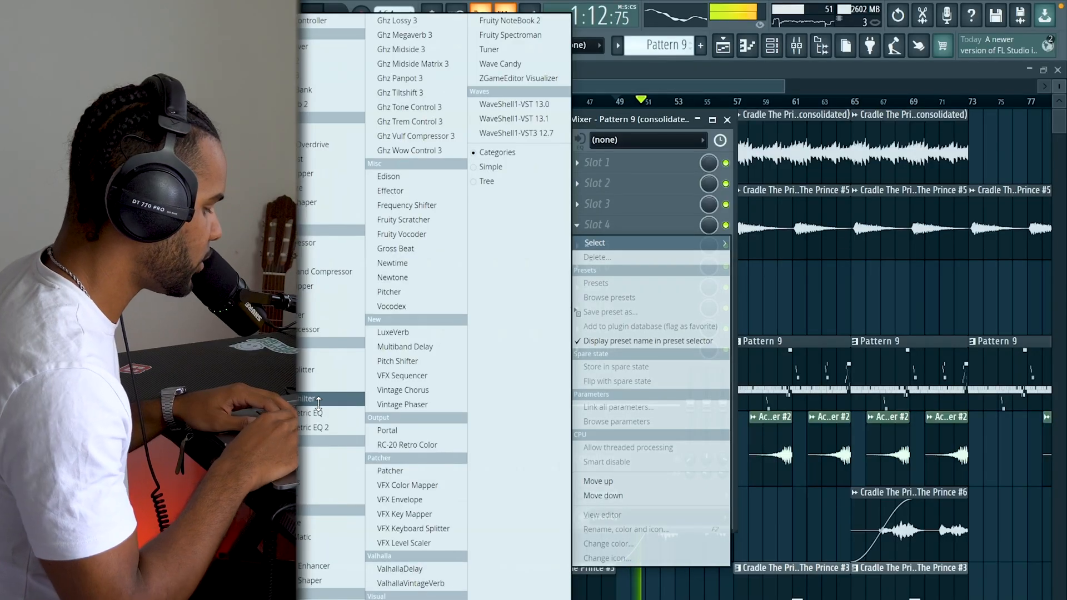
- Insert Fruity Love Philter in slot 4 of the Pattern 9 (consolidated) mixer track with the Simple triangle lowpass LFO preset
{"action": "left_click", "coordinate": [318, 399]}
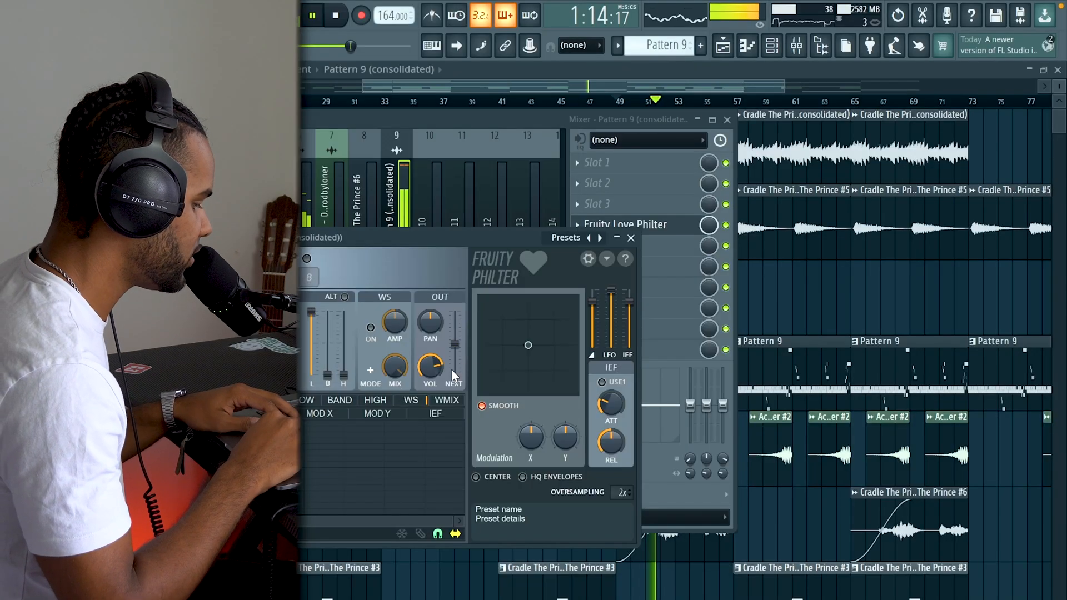
{"action": "left_click", "coordinate": [589, 238]}
{"action": "left_click", "coordinate": [677, 204]}
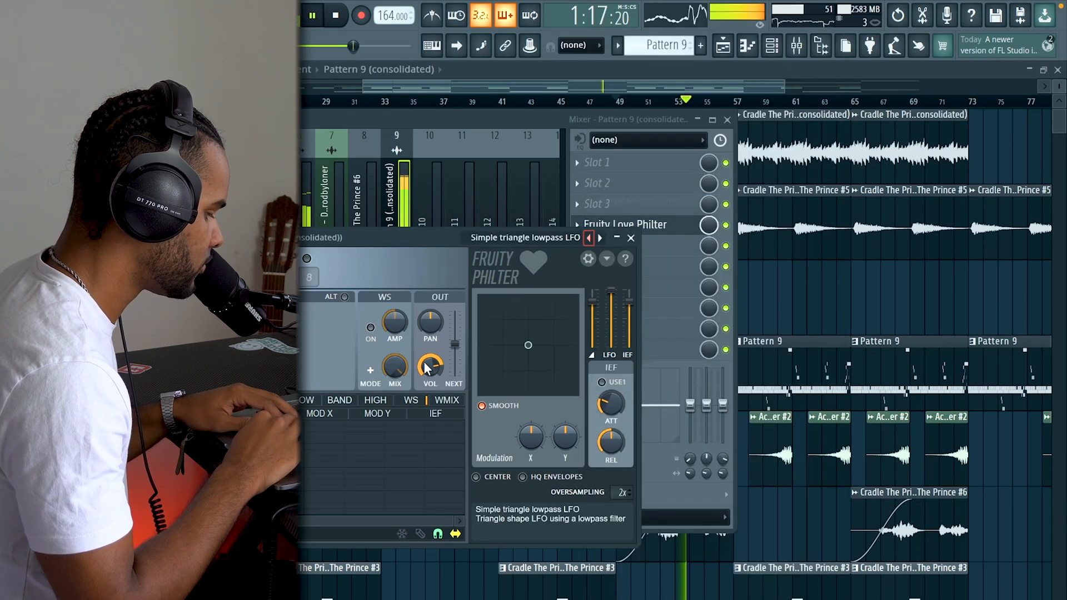
{"action": "left_click", "coordinate": [632, 238]}
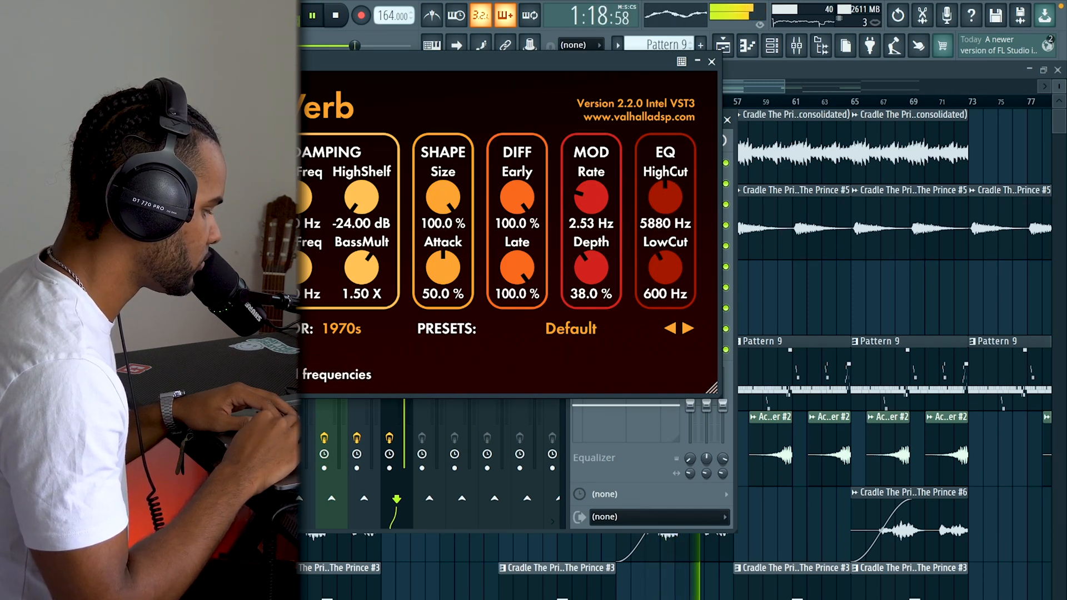
- Close the ValhallaVintageVerb window and the mixer to return to the playlist
{"action": "left_click", "coordinate": [711, 62]}
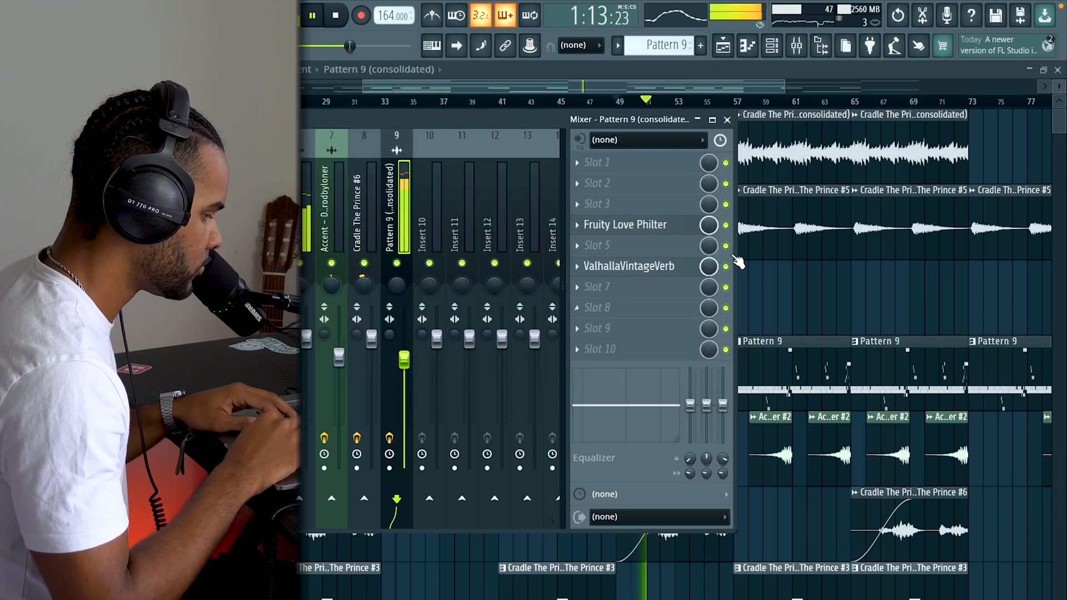
{"action": "left_click", "coordinate": [727, 120]}
{"action": "key", "text": "Escape"}
- Shorten the Pattern 9 (consolidated) clip and the Track 1 melody clip starting at bar 49 to end at bar 56
{"action": "right_click", "coordinate": [575, 284], "text": "ctrl"}
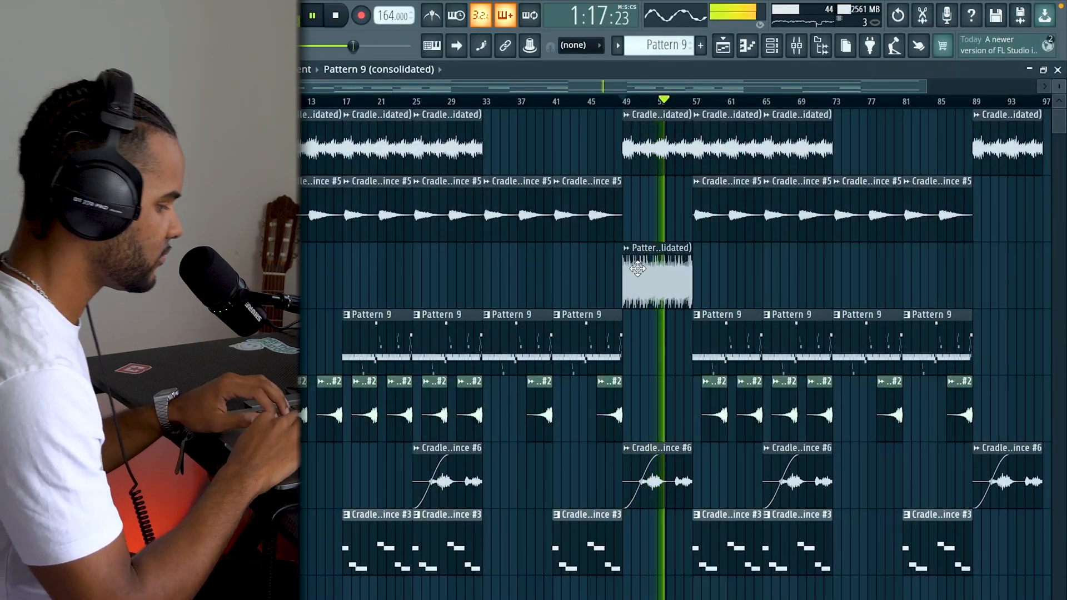
{"action": "scroll", "coordinate": [719, 308], "scroll_direction": "up", "scroll_amount": 3}
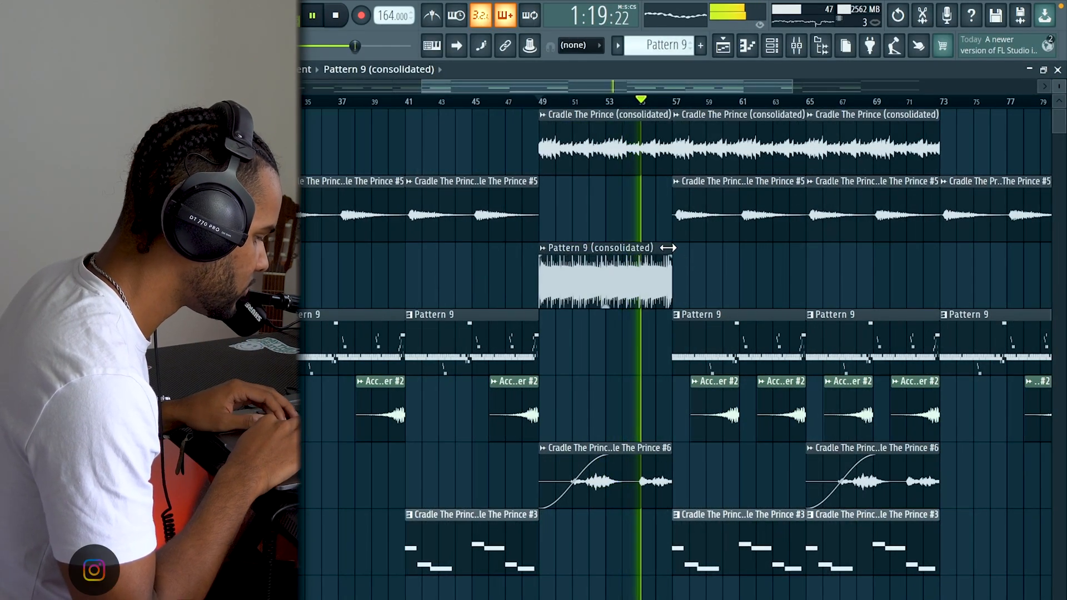
{"action": "left_click_drag", "start_coordinate": [661, 248], "coordinate": [646, 248]}
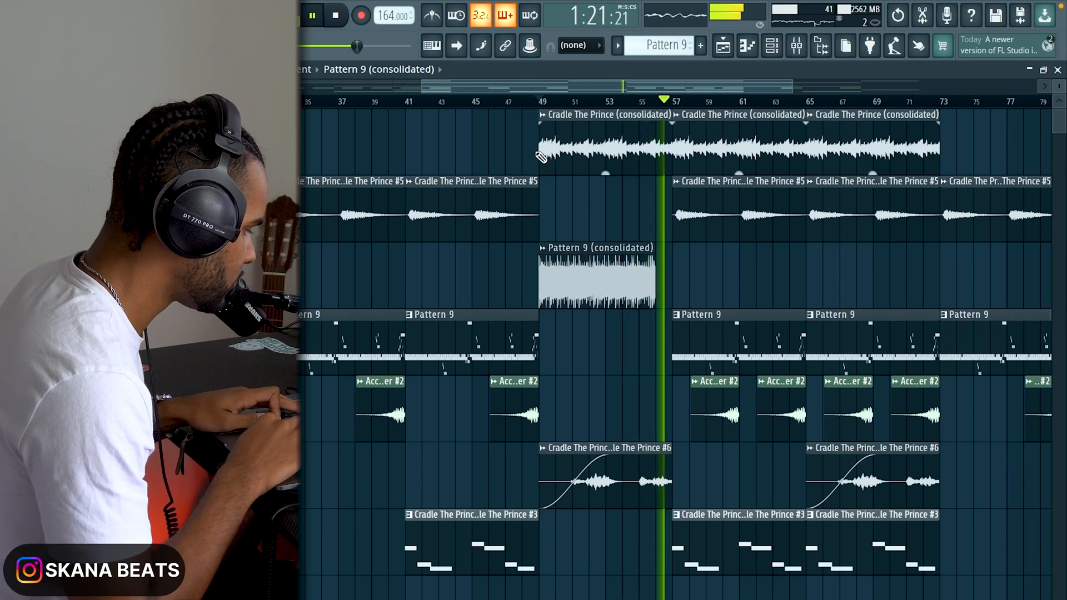
{"action": "key", "text": "ctrl+z"}
{"action": "left_click_drag", "start_coordinate": [671, 248], "coordinate": [656, 249]}
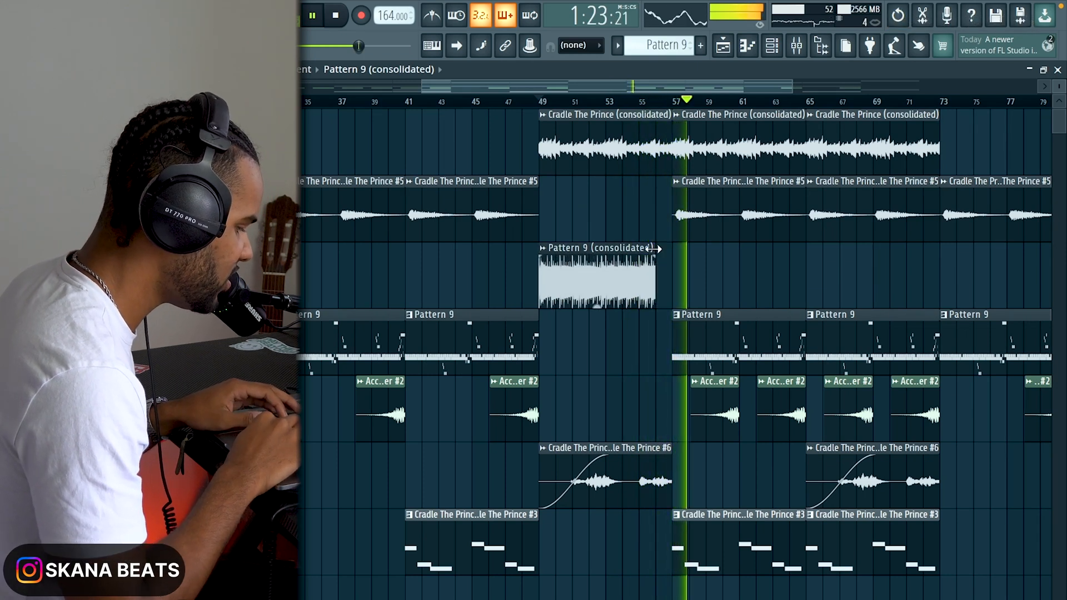
{"action": "left_click_drag", "start_coordinate": [669, 165], "coordinate": [655, 166]}
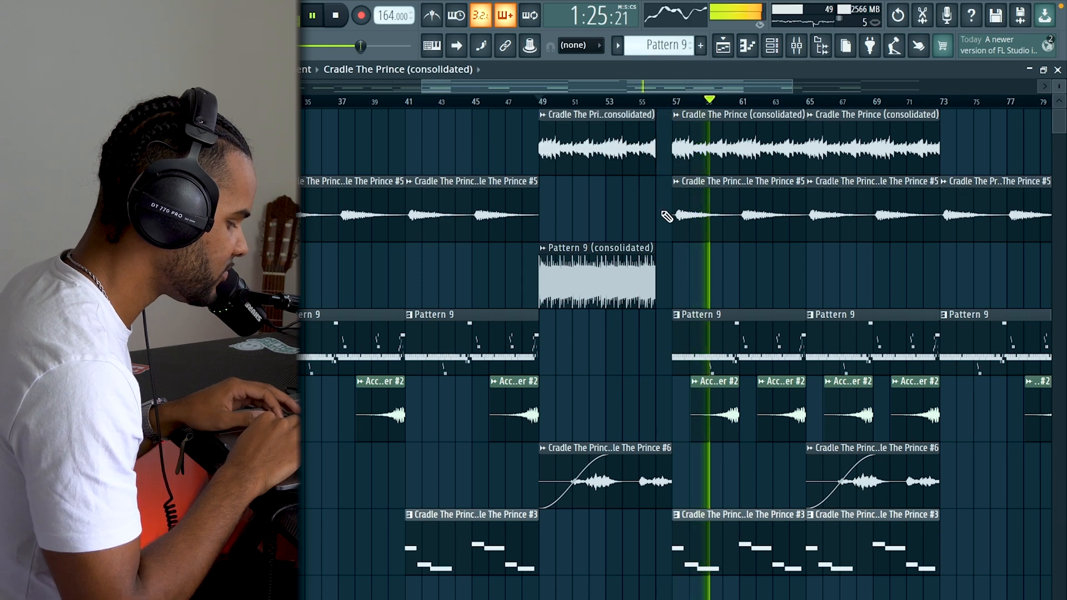
{"action": "scroll", "coordinate": [673, 255], "scroll_direction": "down", "scroll_amount": 3}
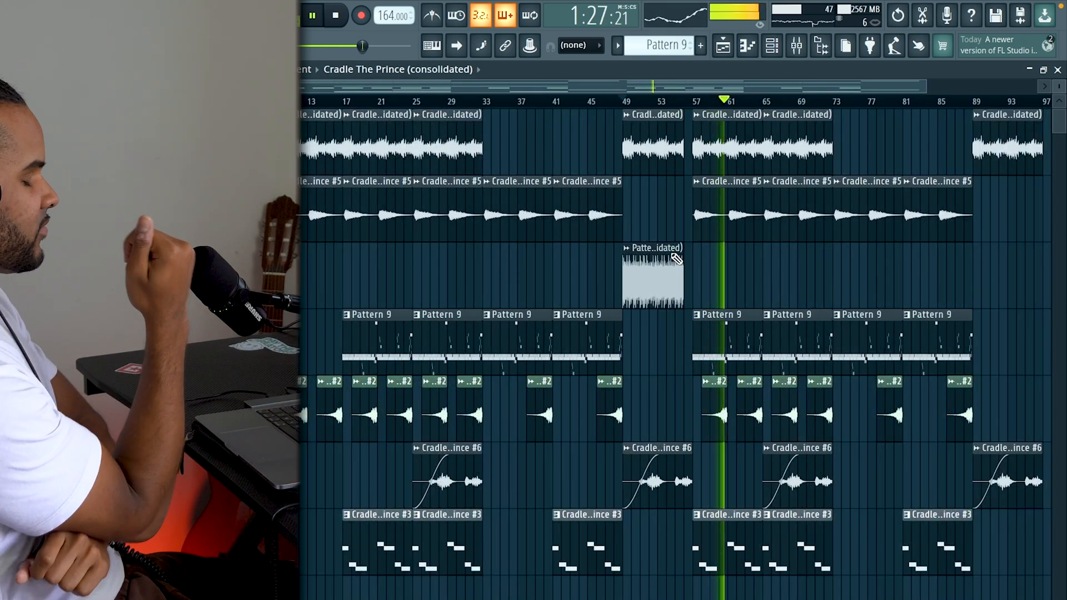